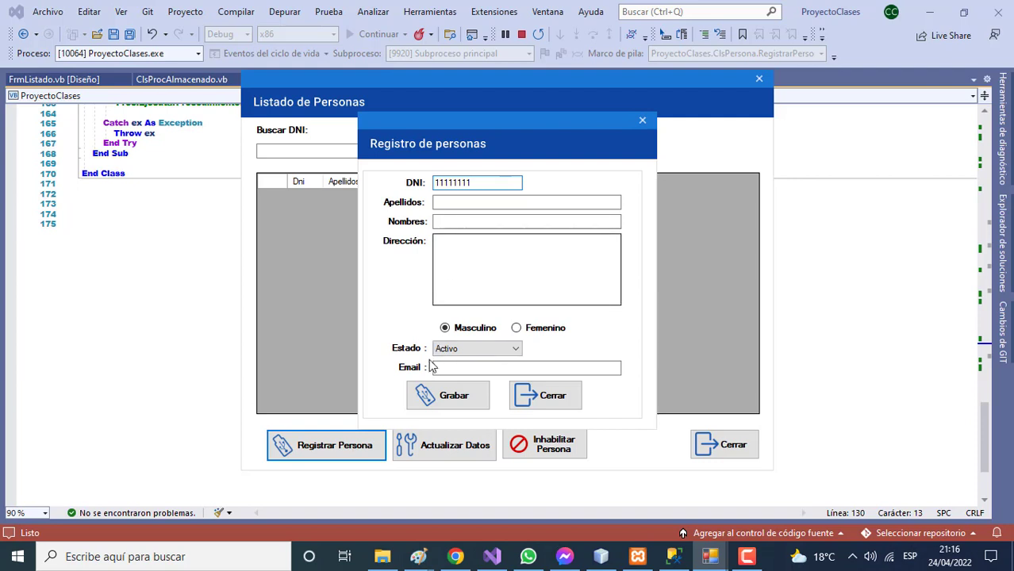
Fill in the missing surname and first name after the 'Debe ingresar' warnings, then save the person
left_click(420, 393)
left_click(524, 324)
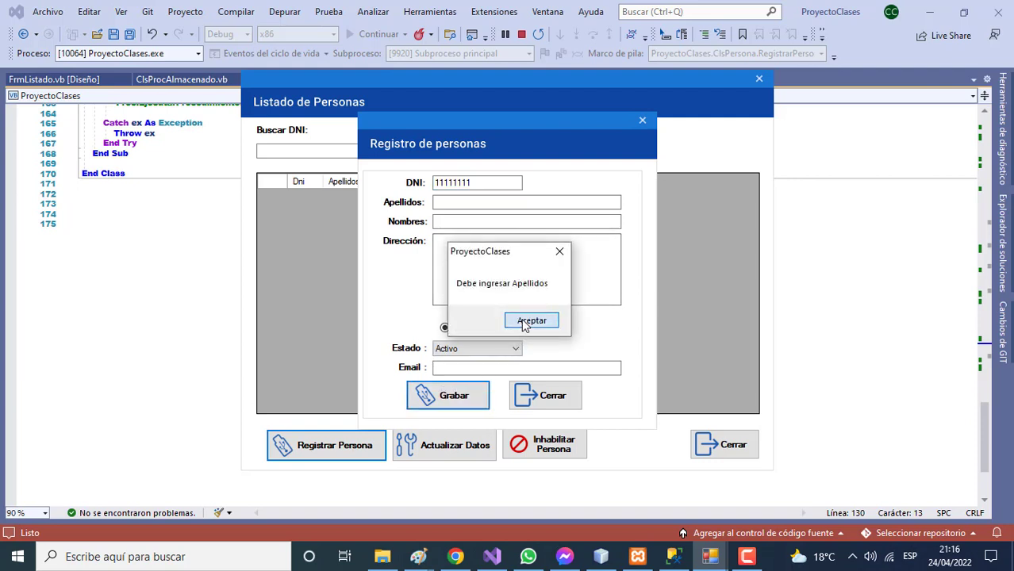
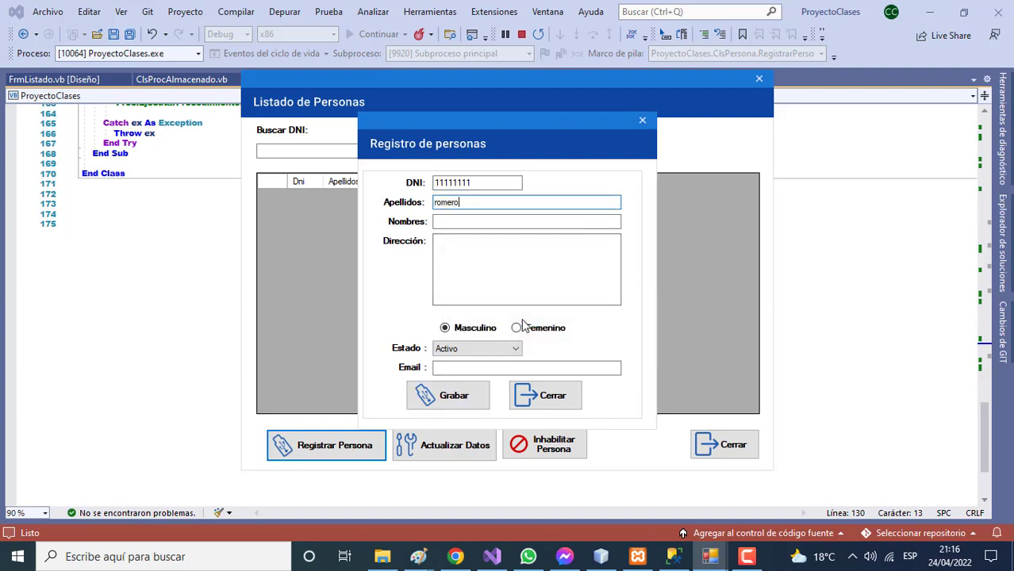
left_click(473, 390)
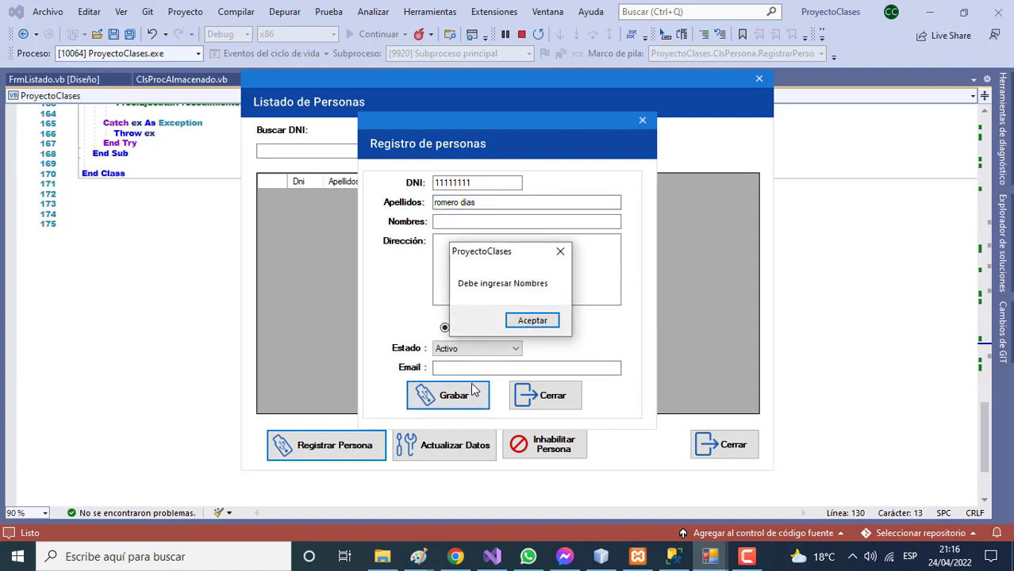
left_click(525, 322)
type("jose")
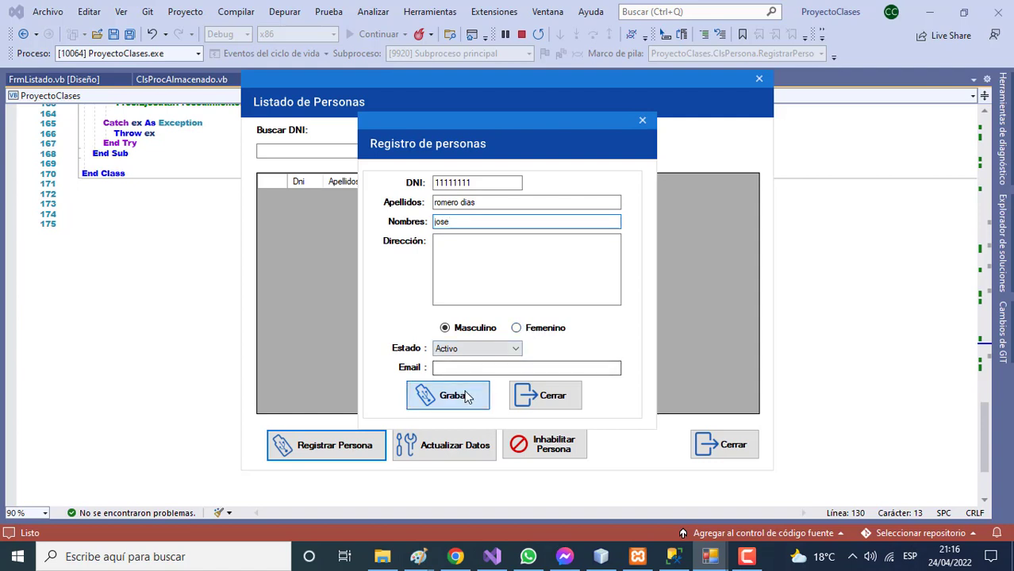
left_click(464, 395)
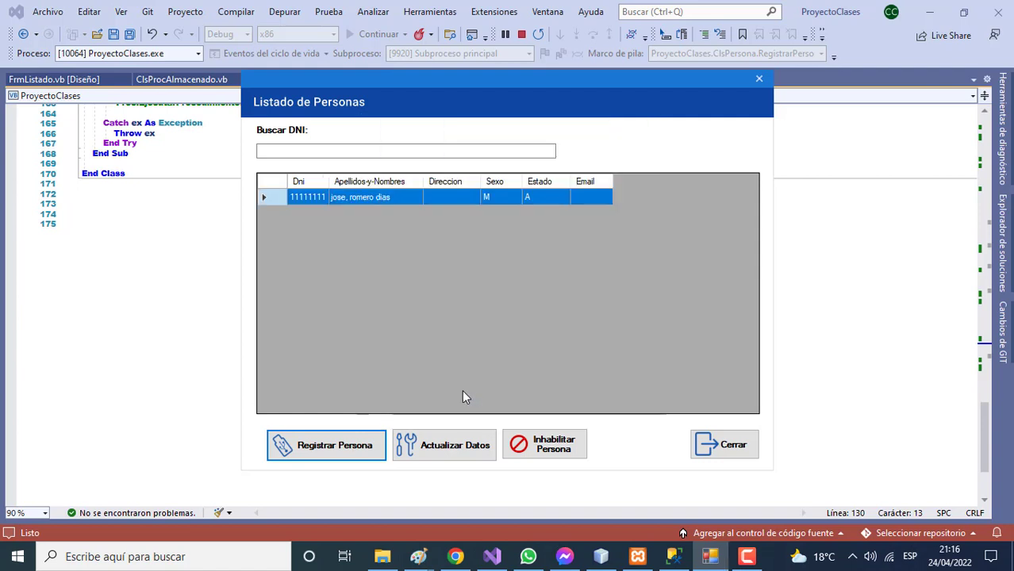
Register a new person with DNI, surname, first name and address, and save it
left_click(356, 449)
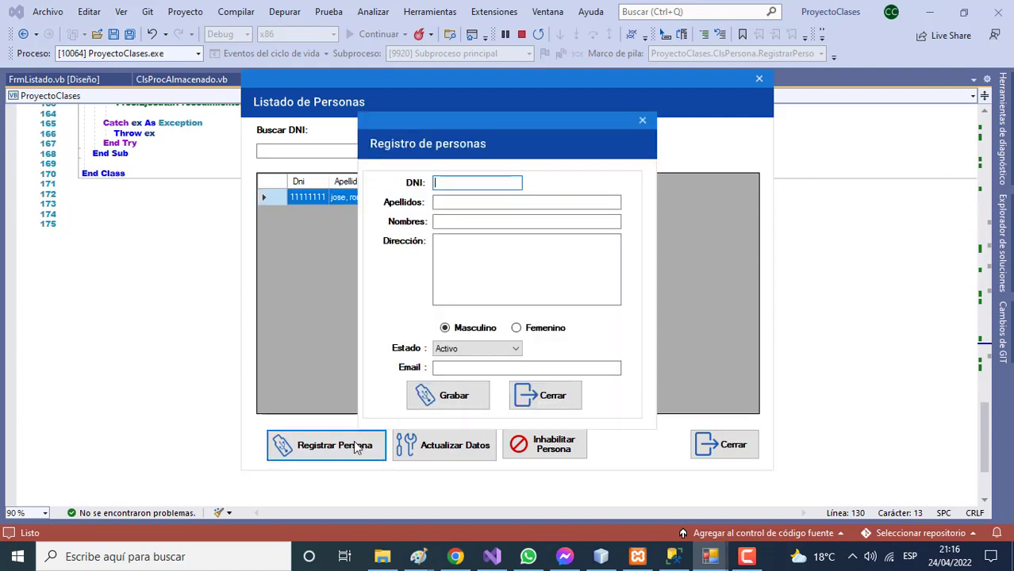
type("22222222")
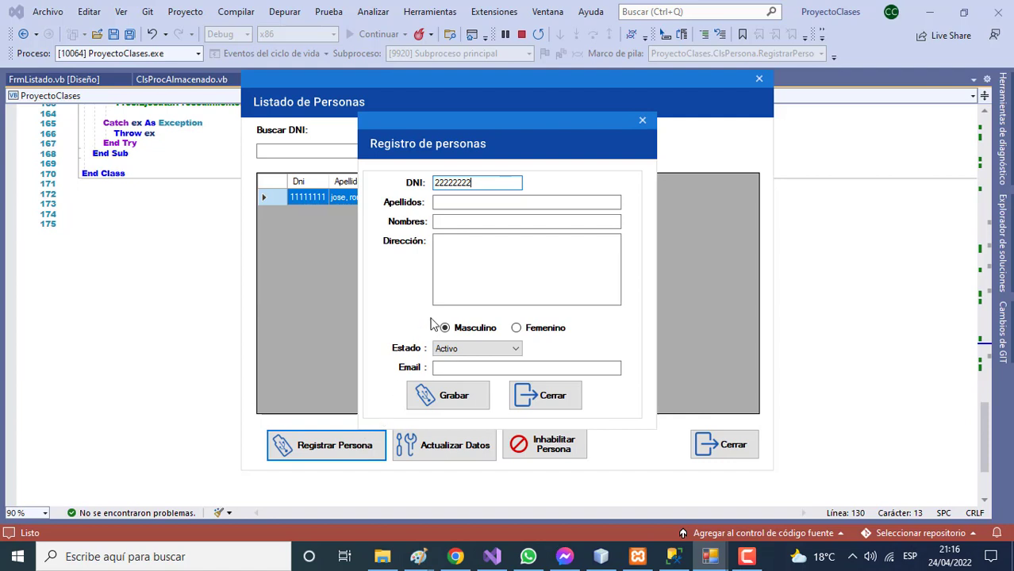
left_click(451, 205)
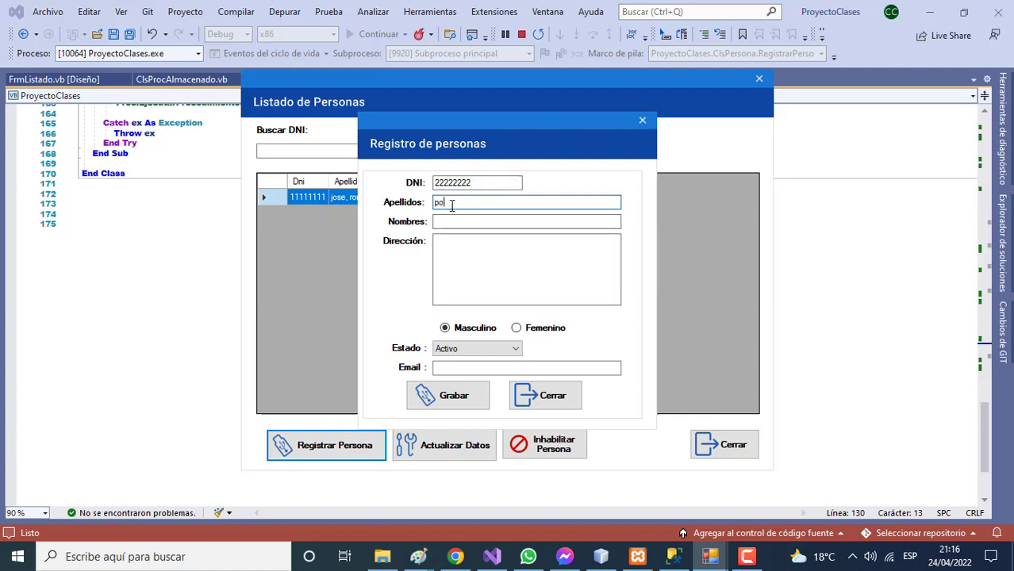
left_click(450, 219)
type("3")
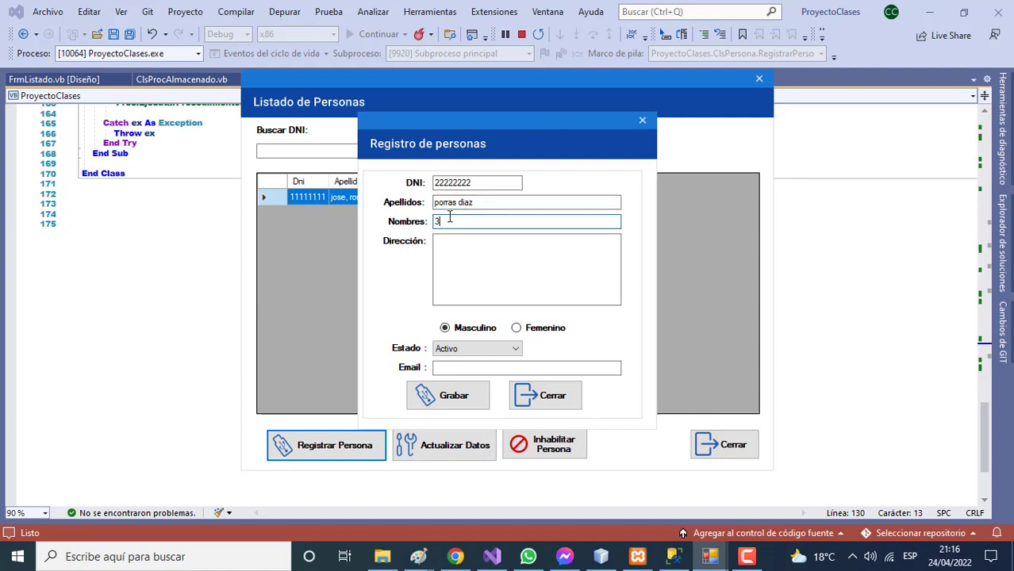
type("33")
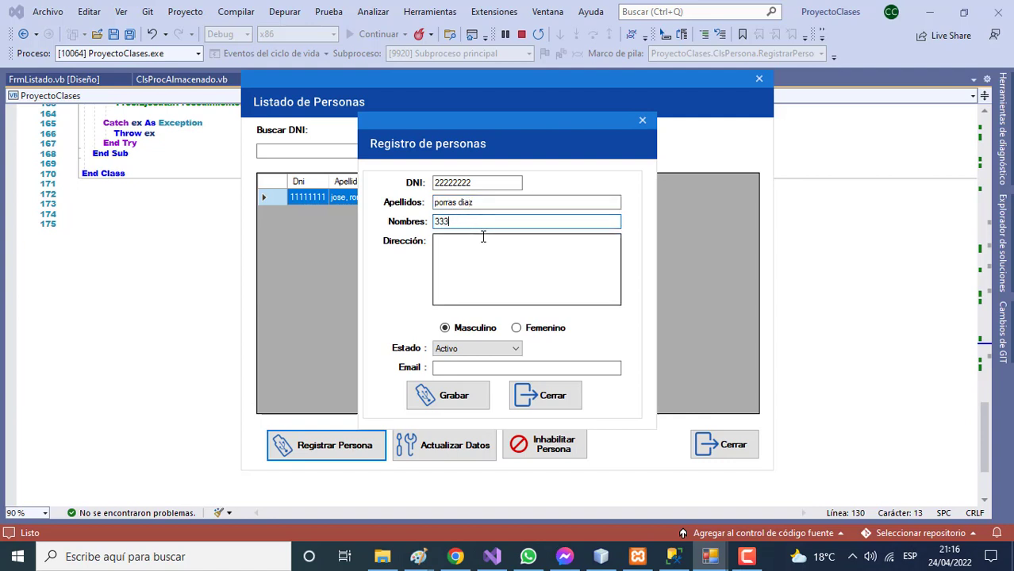
key("BackSpace")
key("BackSpace")
key("BackSpace")
type("juan")
left_click(488, 257)
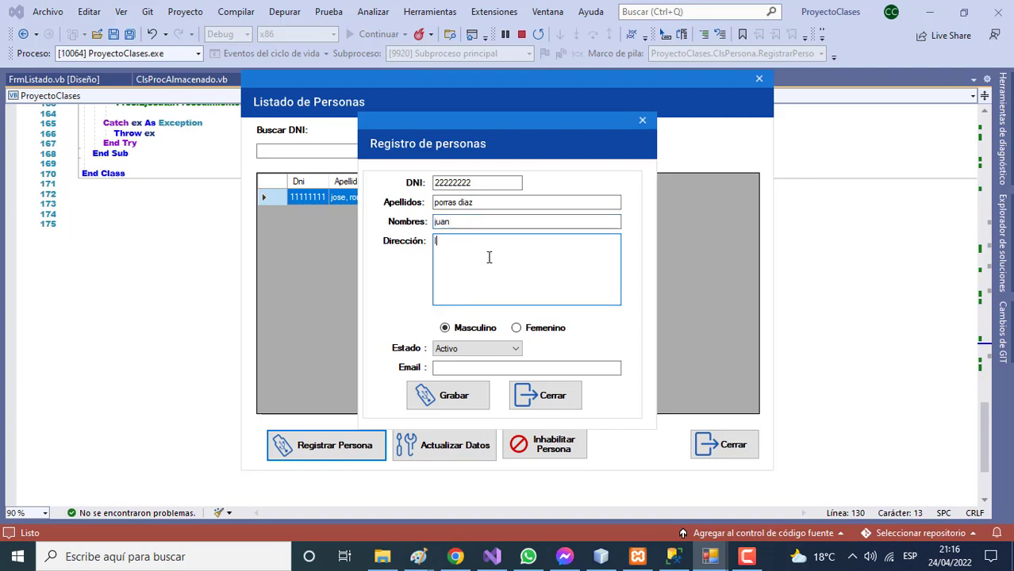
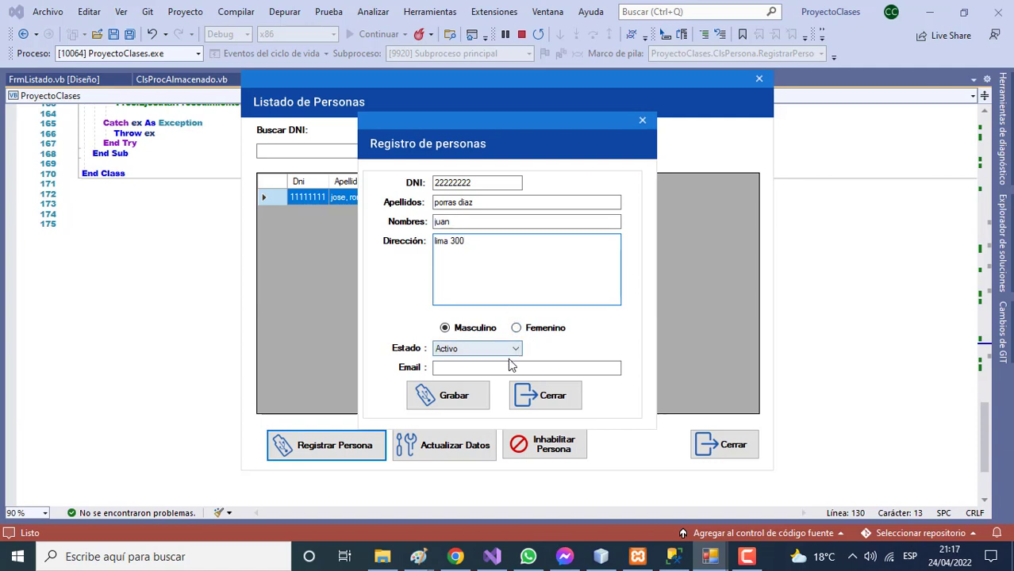
left_click(471, 395)
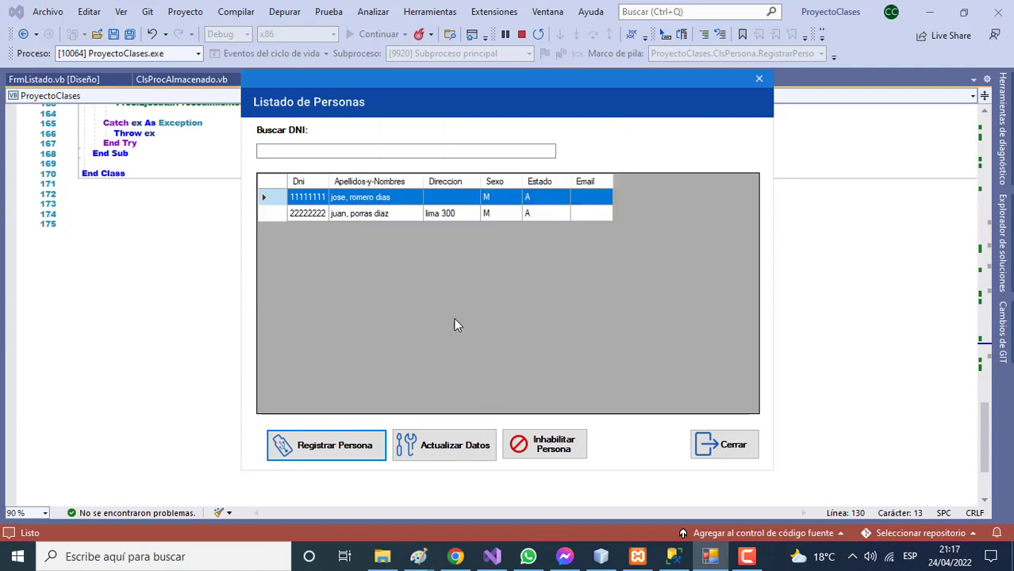
Start a new registration and enter the third person's DNI, surname and first name
left_click(360, 448)
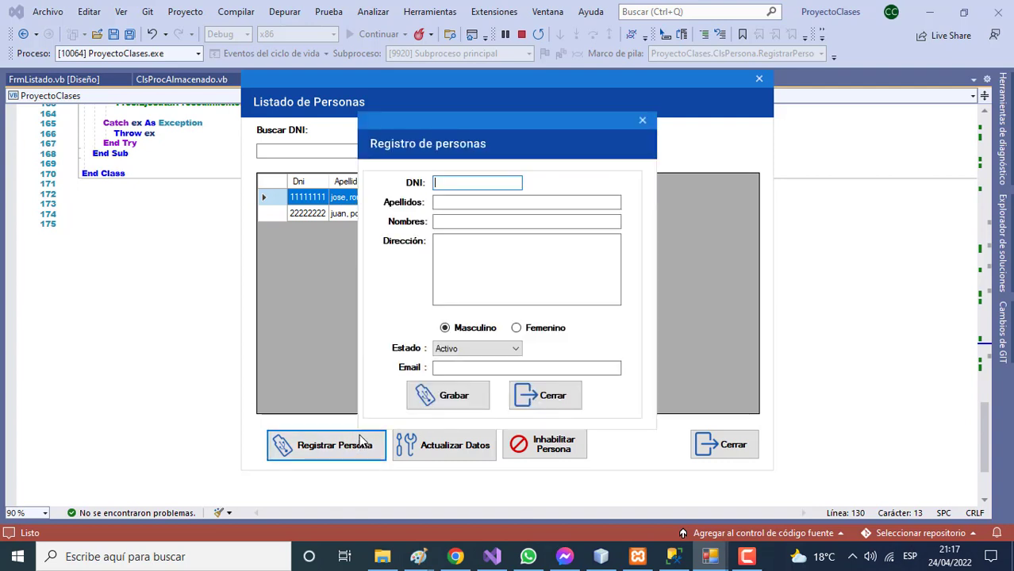
type("44444444")
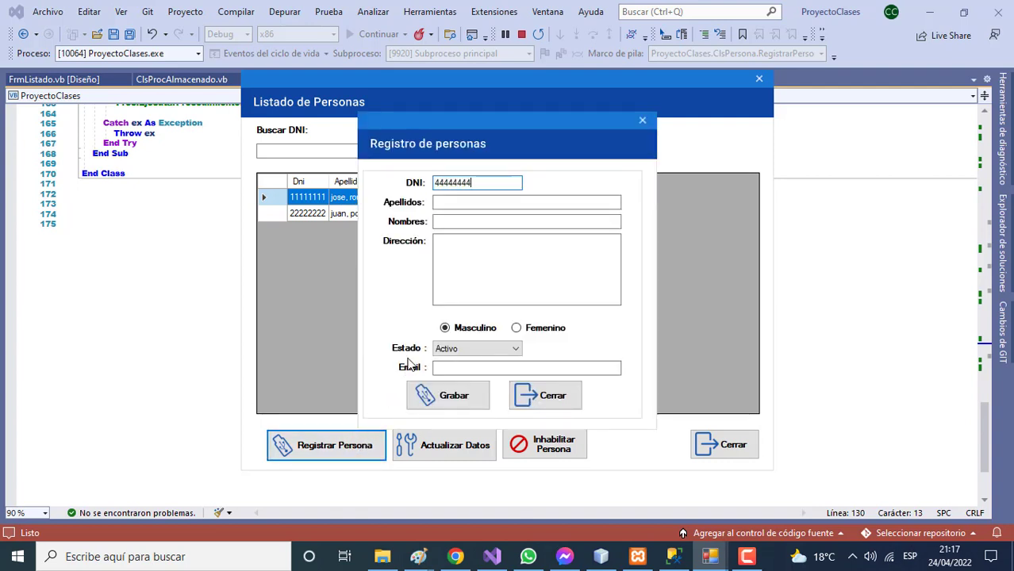
left_click(457, 206)
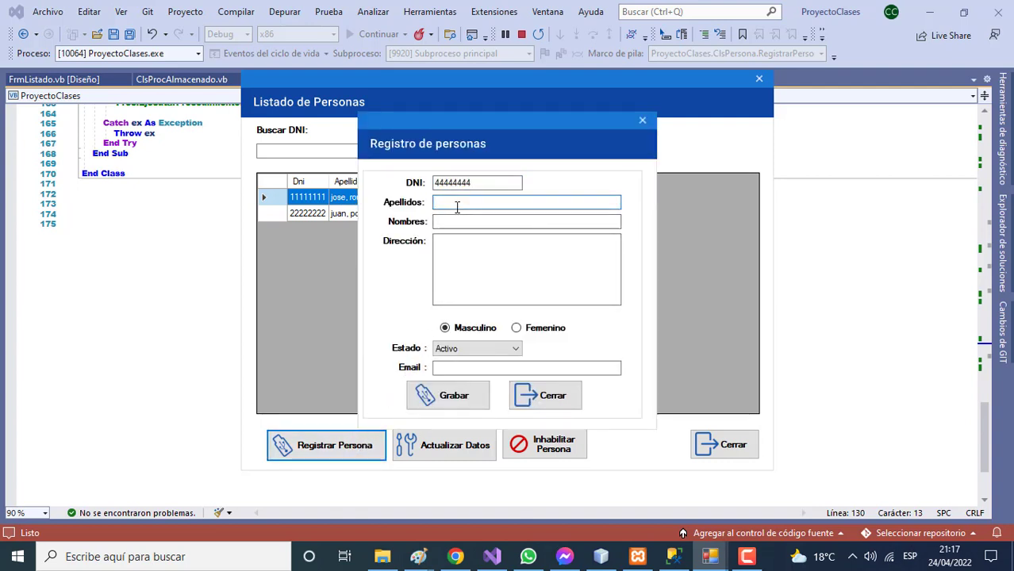
left_click(471, 223)
left_click(480, 206)
left_click(477, 221)
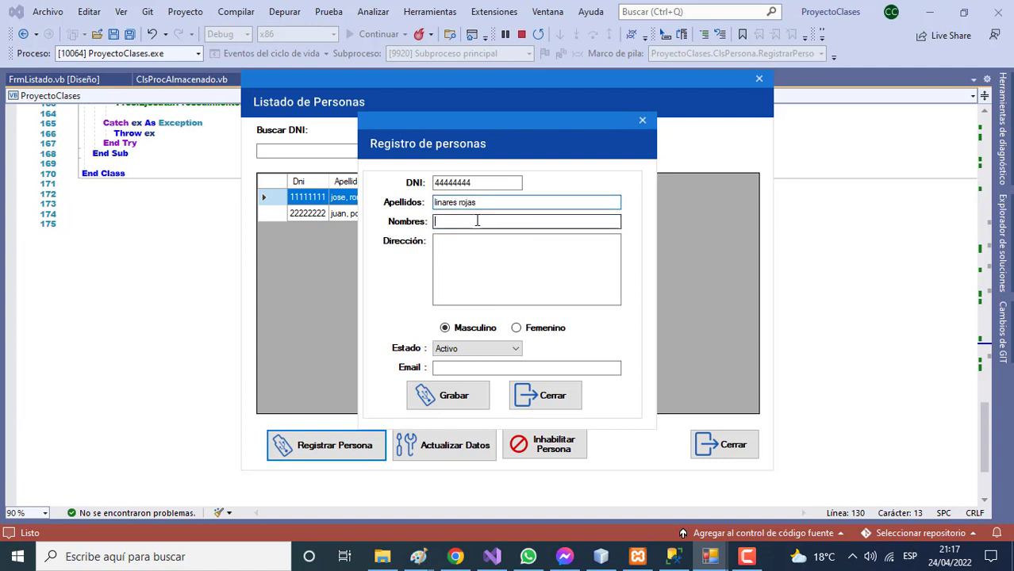
type("ana")
Add the address, choose Femenino, enter the e-mail address and save the record
left_click(491, 254)
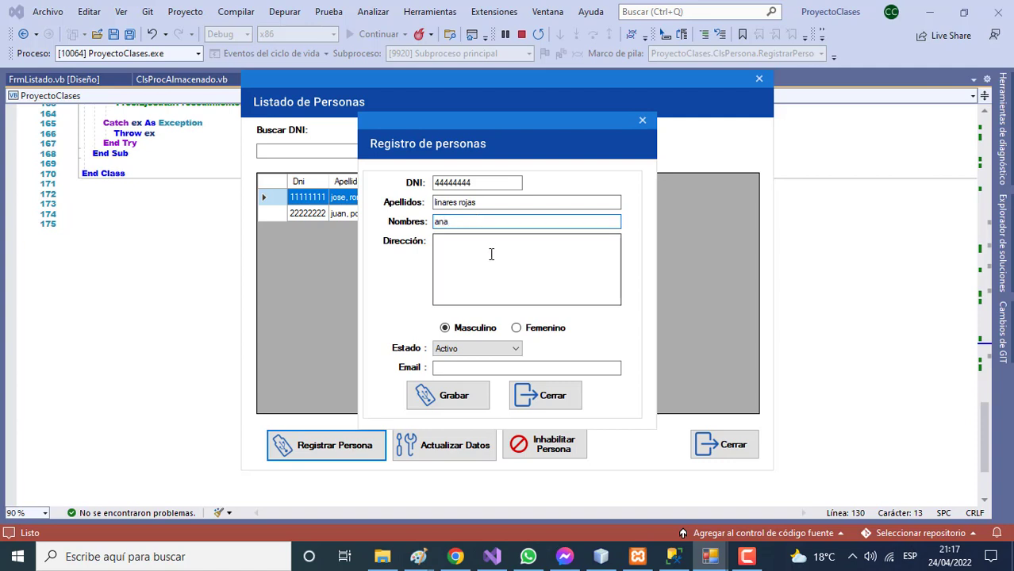
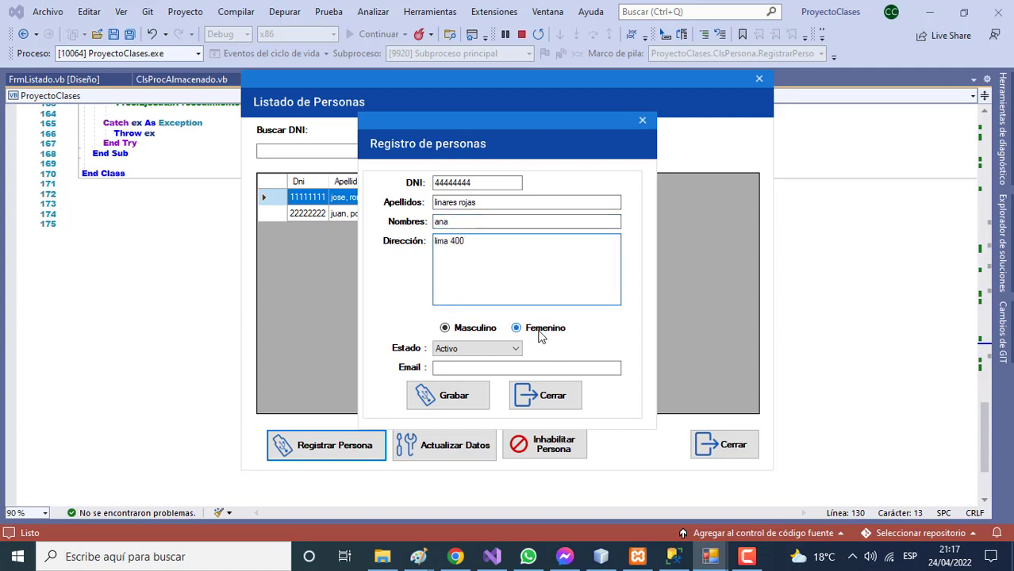
left_click(517, 328)
left_click(460, 368)
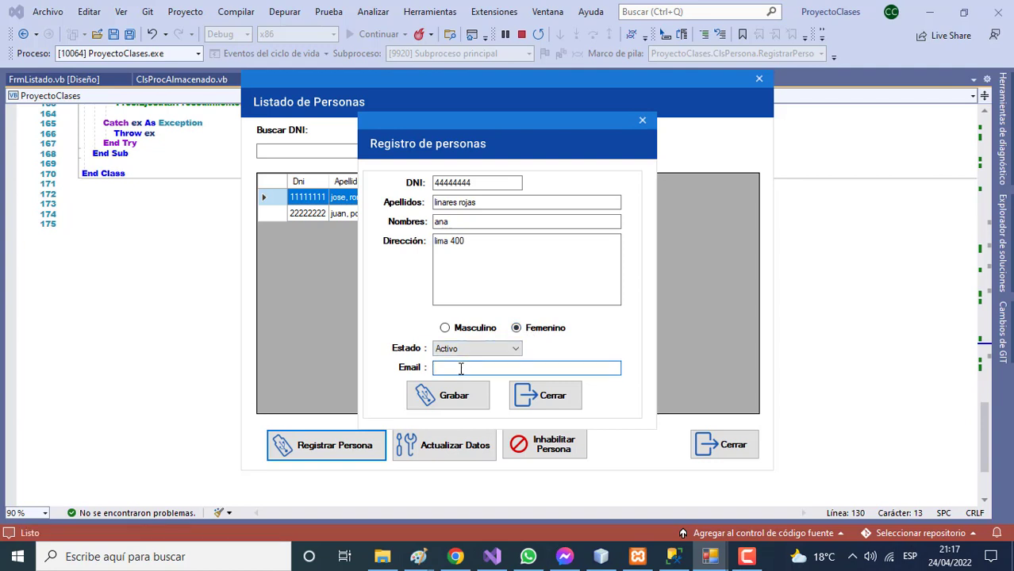
left_click(443, 395)
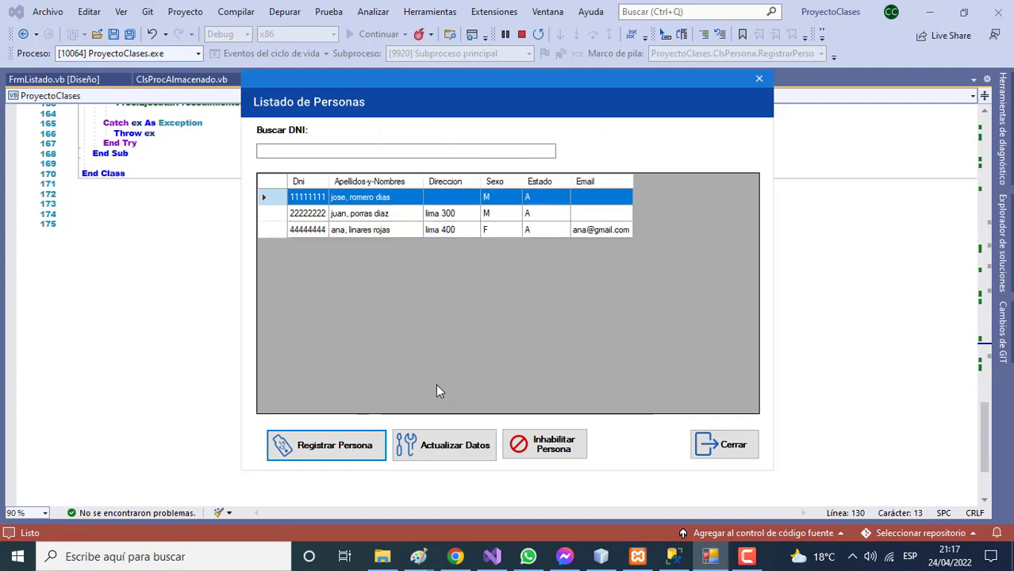
Register a fourth female person with DNI, two surnames, first name and address, and save
left_click(369, 445)
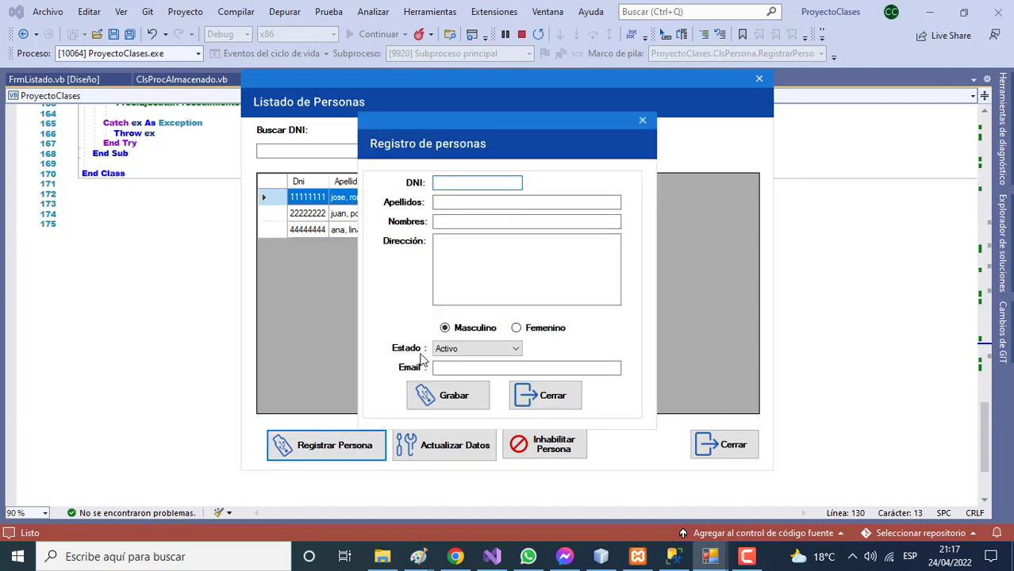
type("55555555")
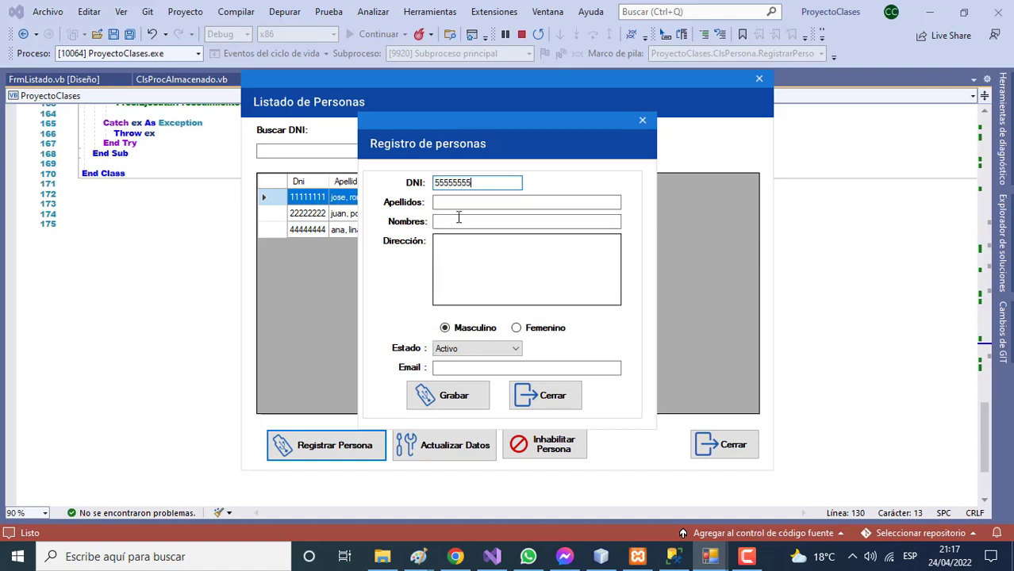
left_click(458, 205)
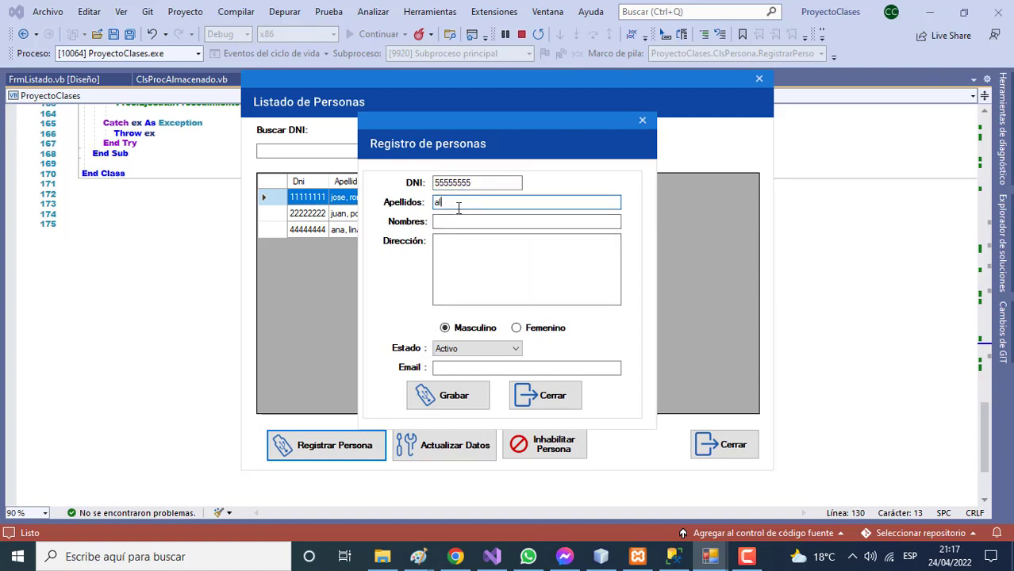
left_click(475, 225)
type("ma")
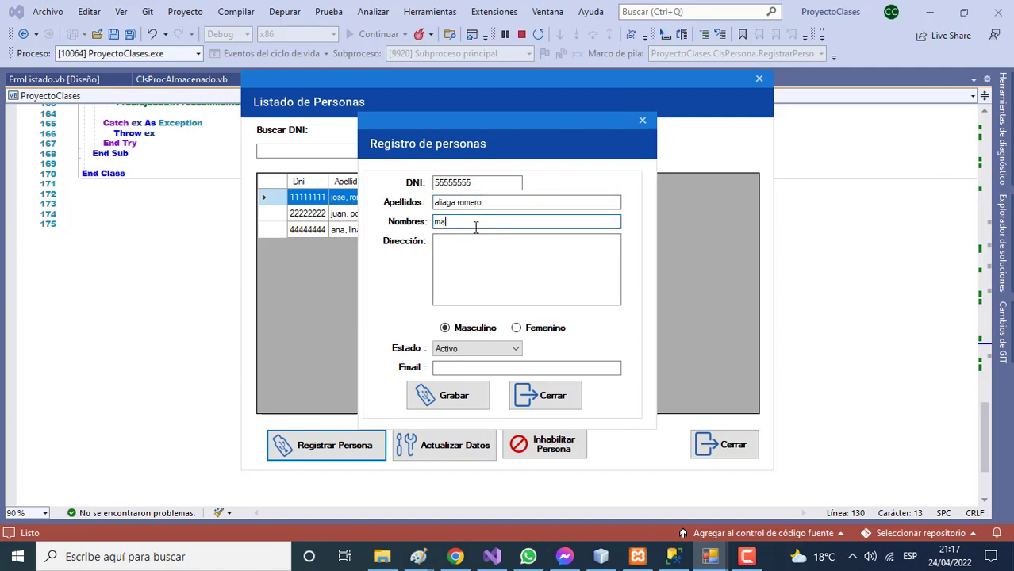
type("ria")
left_click(487, 251)
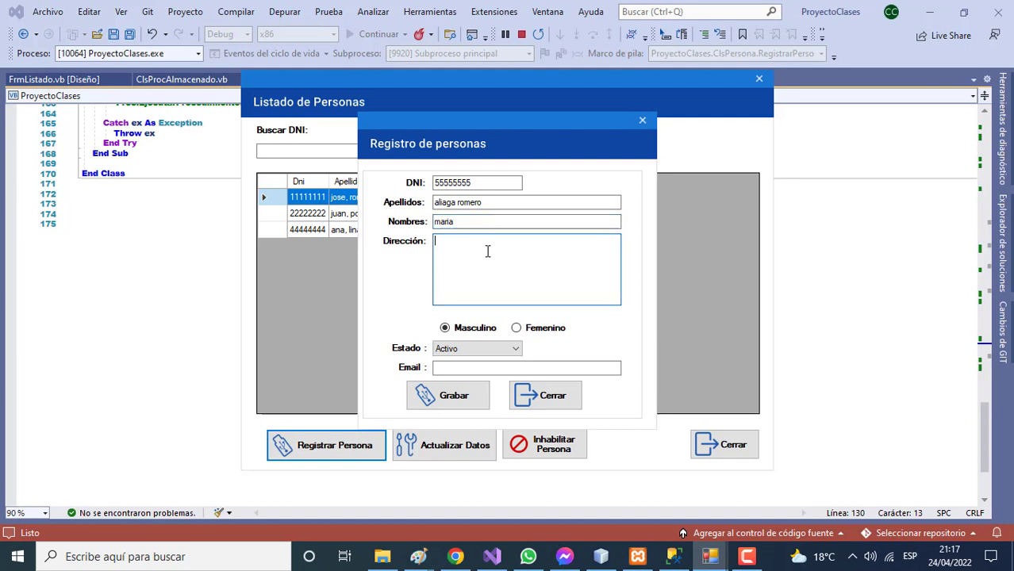
left_click(516, 328)
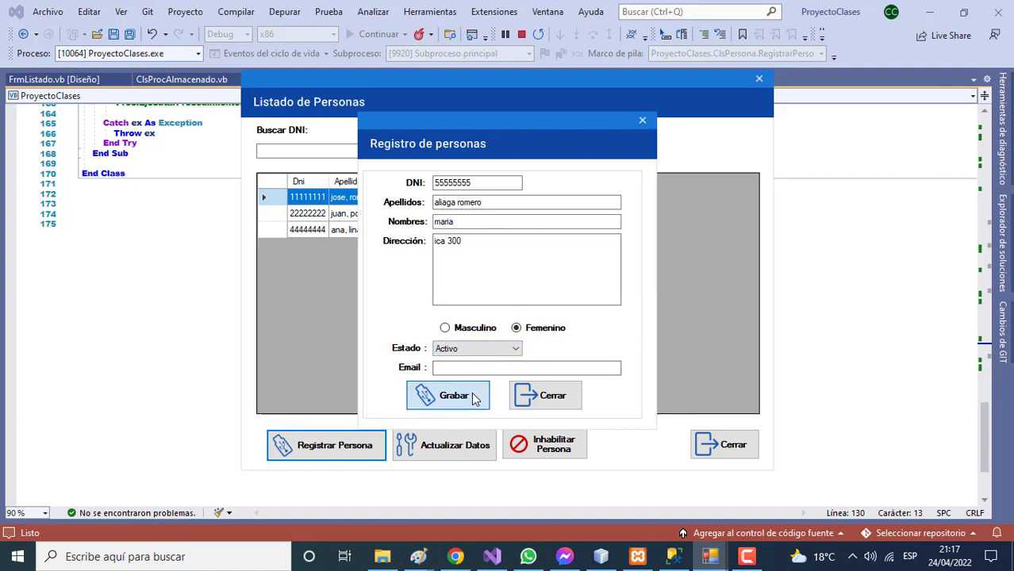
left_click(420, 395)
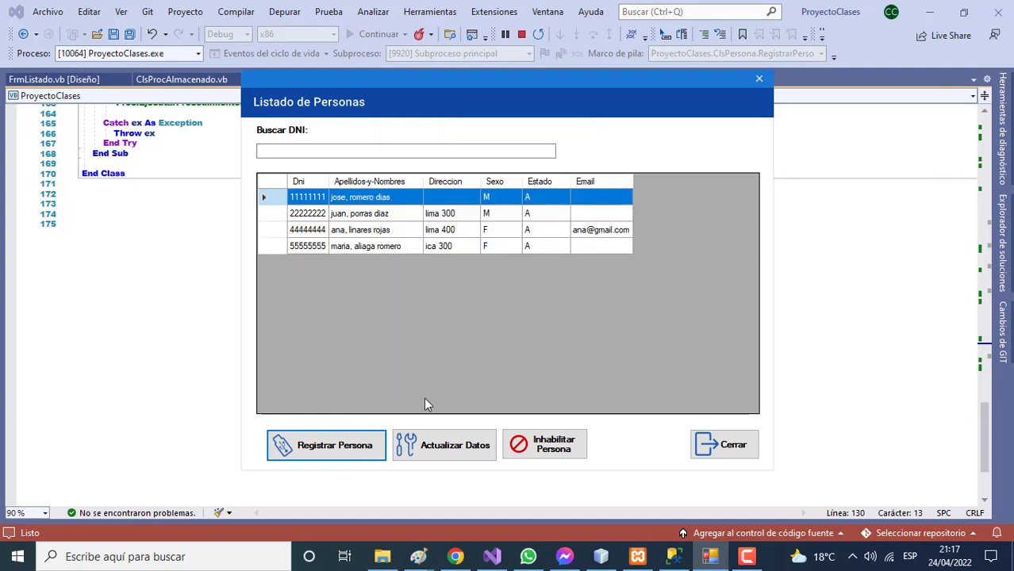
Enter the fifth person's DNI, two surnames and first name, choose Femenino, and save
left_click(361, 444)
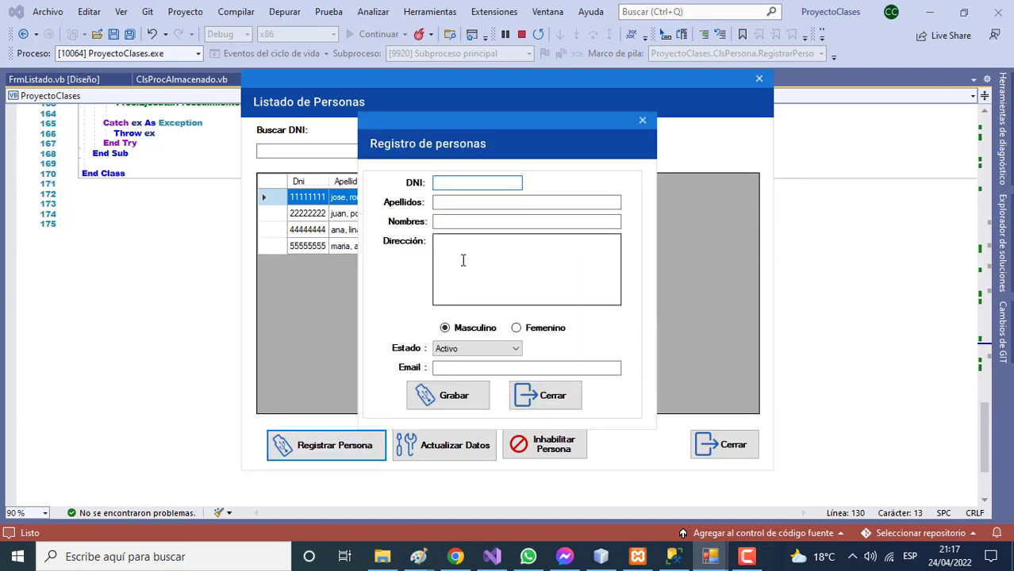
type("66666666")
left_click(471, 203)
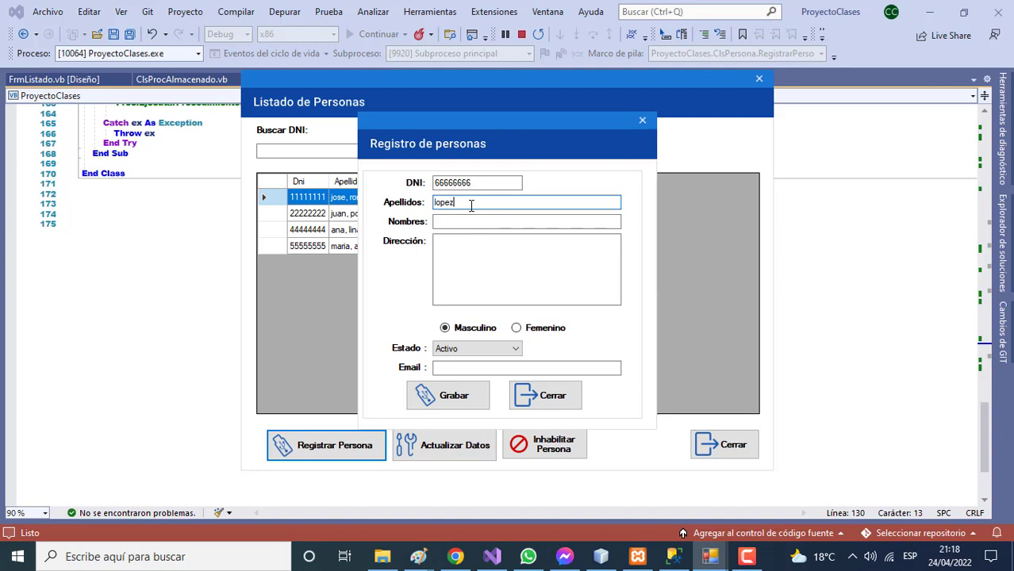
left_click(465, 222)
type("maria")
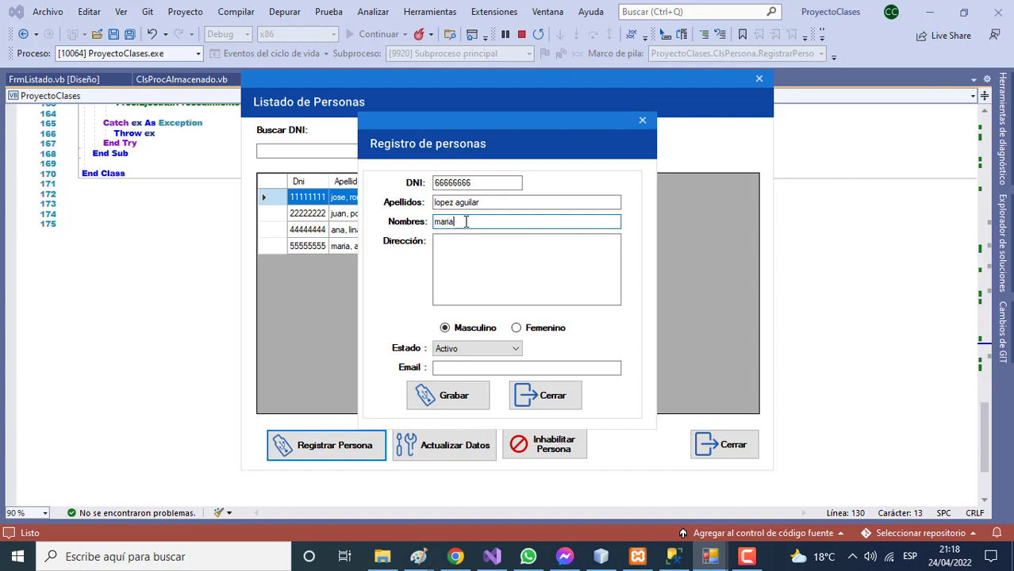
left_click(514, 330)
left_click(466, 395)
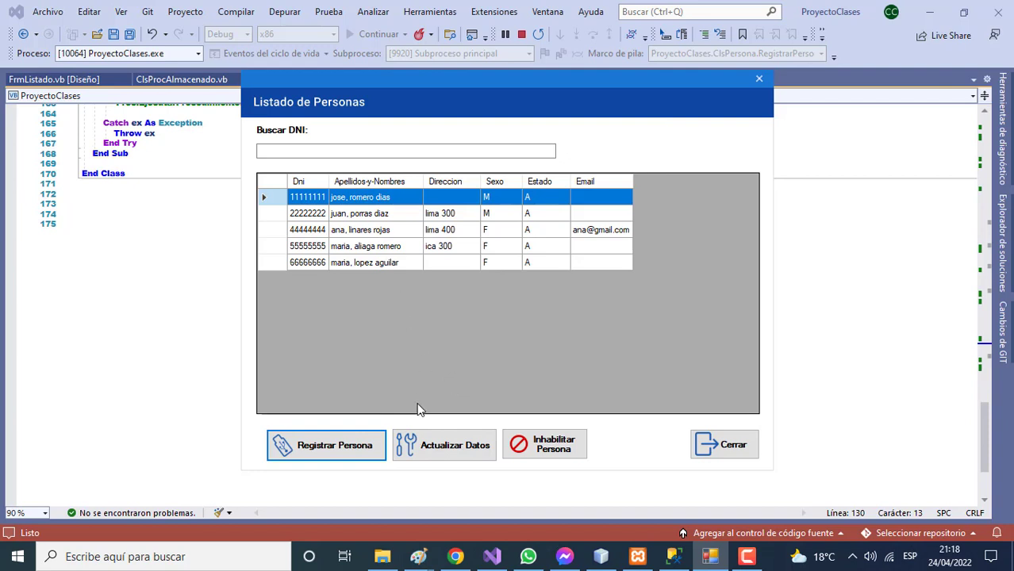
Edit the first record: append a name, fill address and Email with an e-mail, and save
left_click(442, 446)
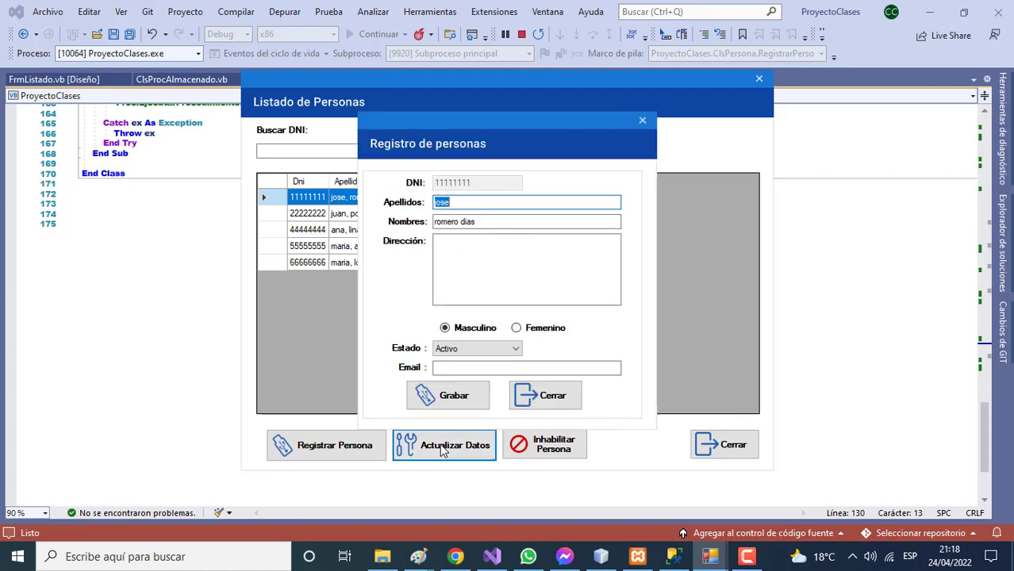
left_click(472, 204)
type("jose")
left_click(473, 243)
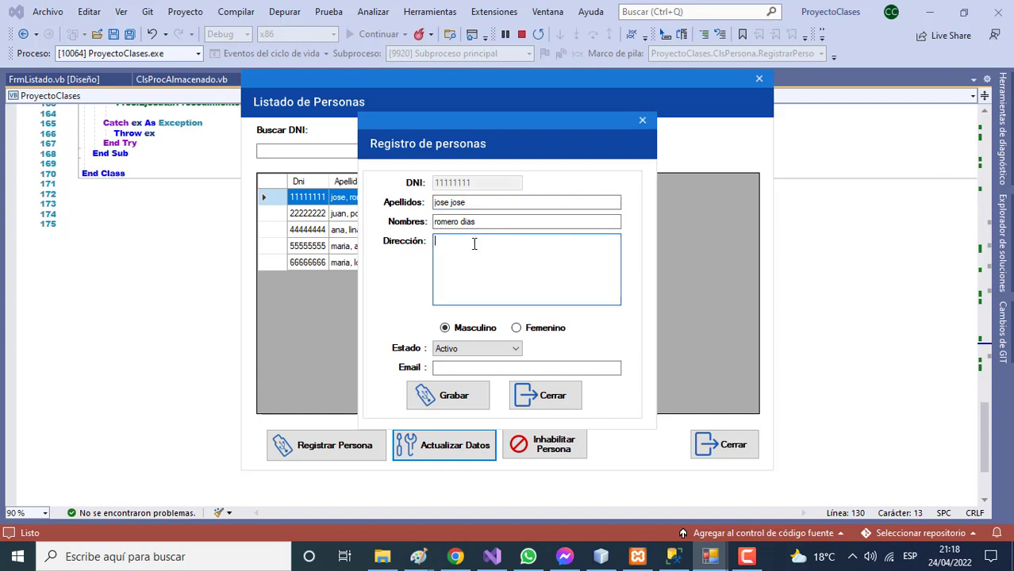
left_click(464, 367)
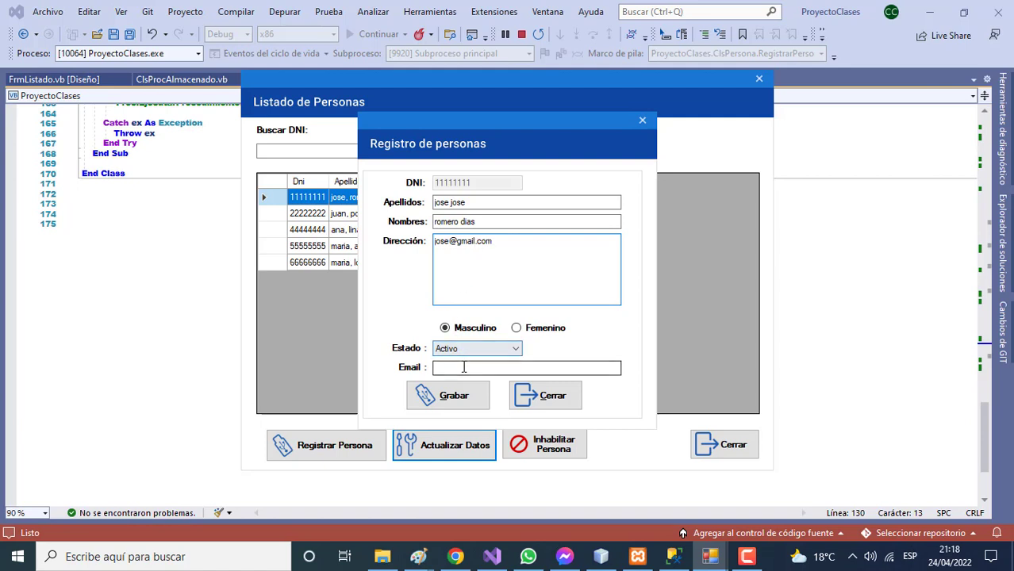
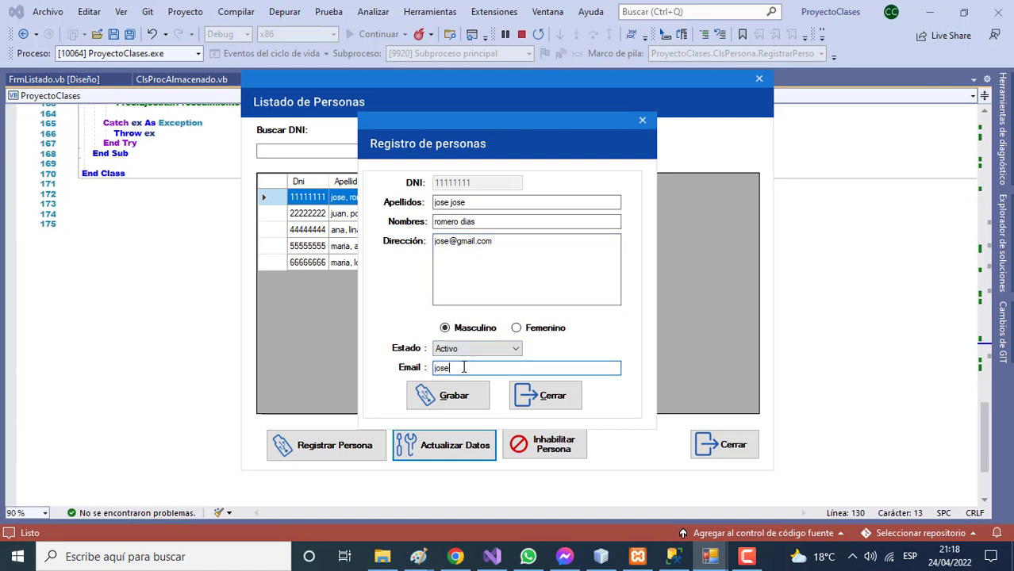
left_click(463, 406)
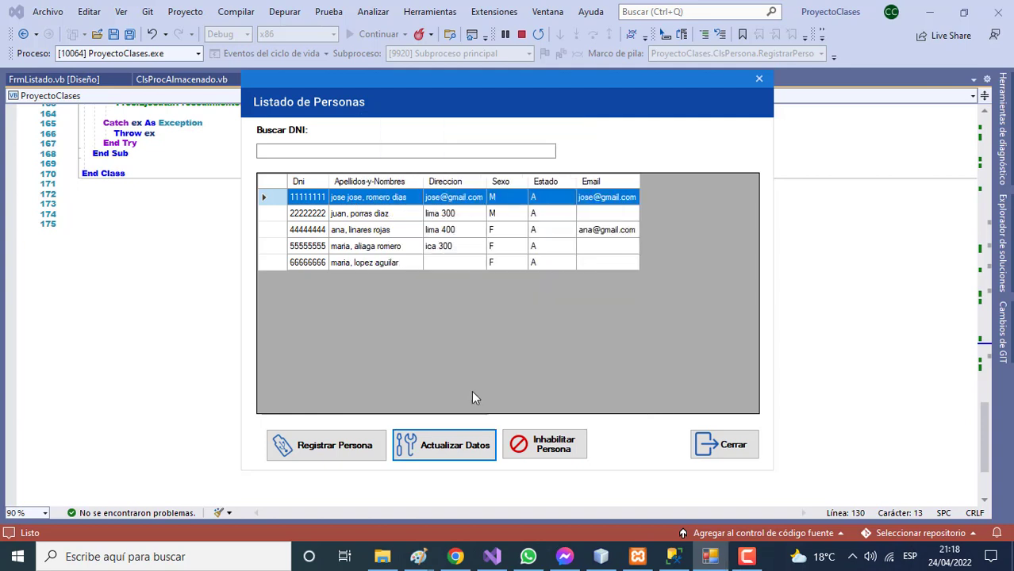
Open the third row in Actualizar Datos, add a second name in Apellidos, and save
left_click(390, 229)
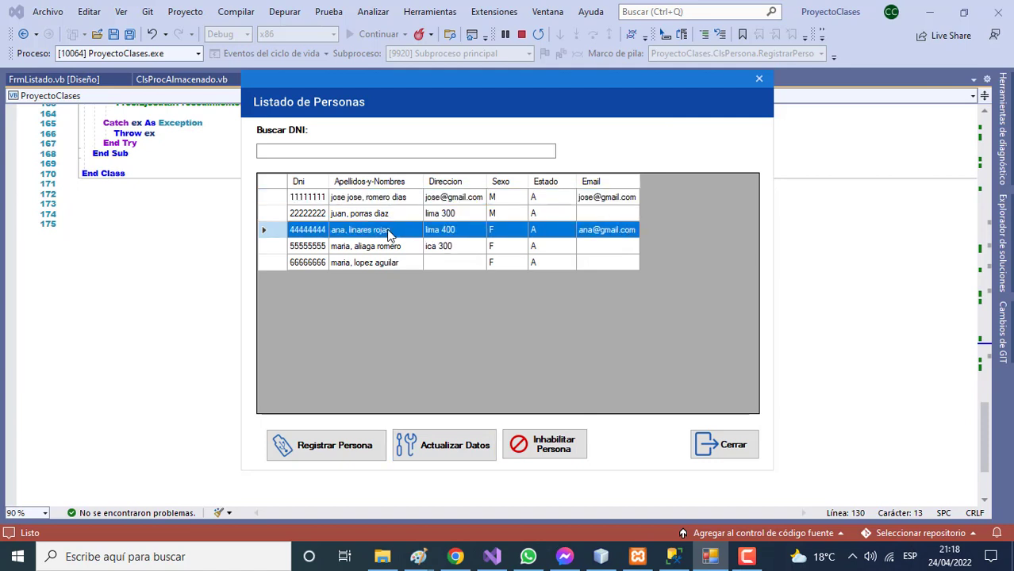
left_click(449, 432)
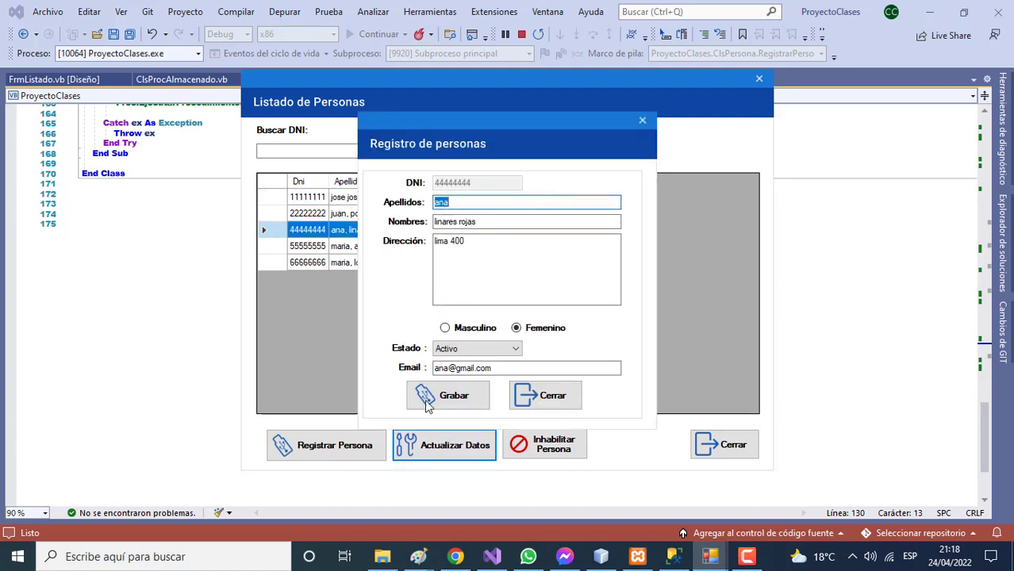
left_click(466, 205)
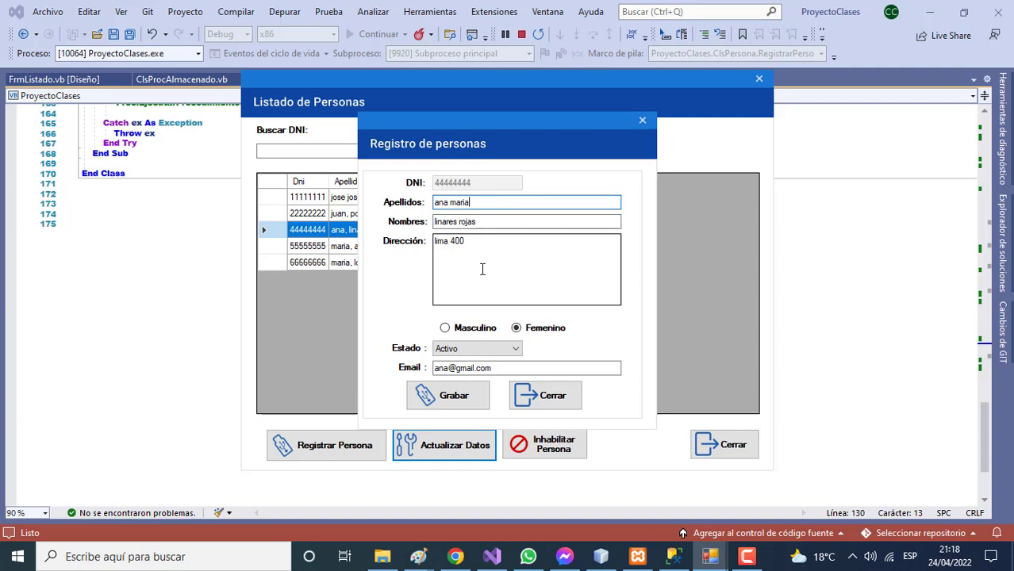
left_click(452, 396)
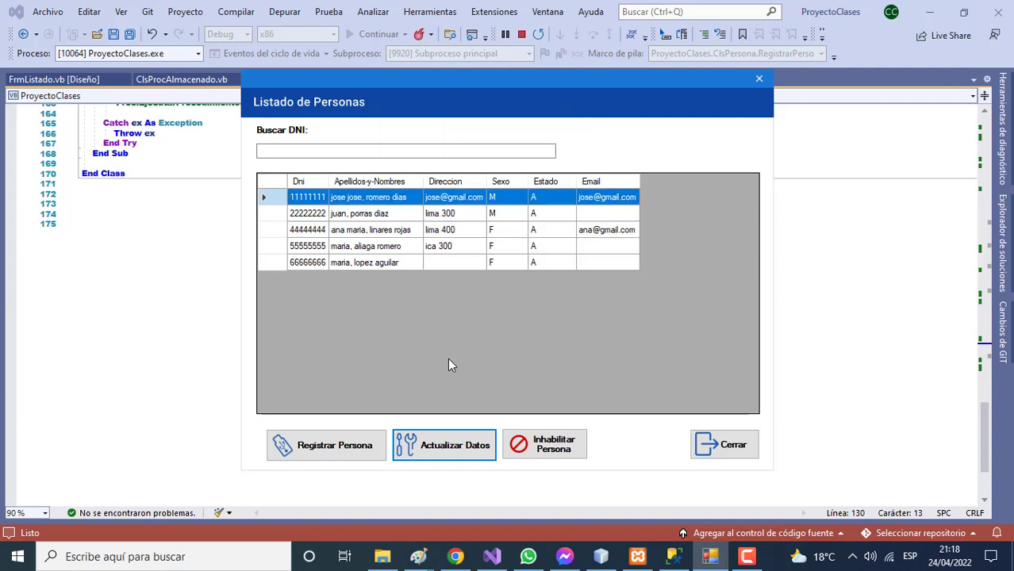
Change the fourth person's address number to 1000, append a second given name, and save
left_click(429, 230)
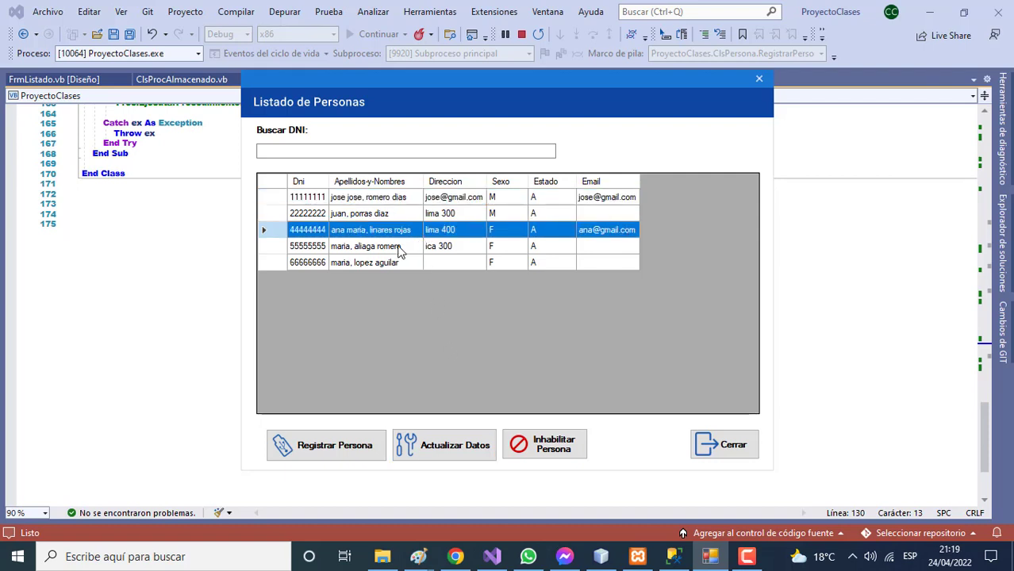
left_click(399, 247)
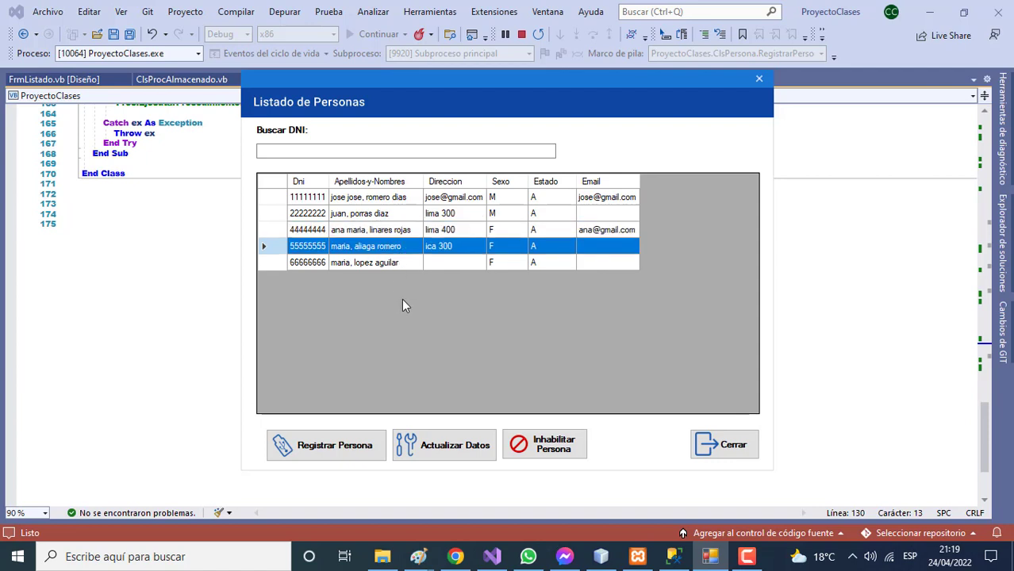
left_click(449, 444)
left_click(473, 242)
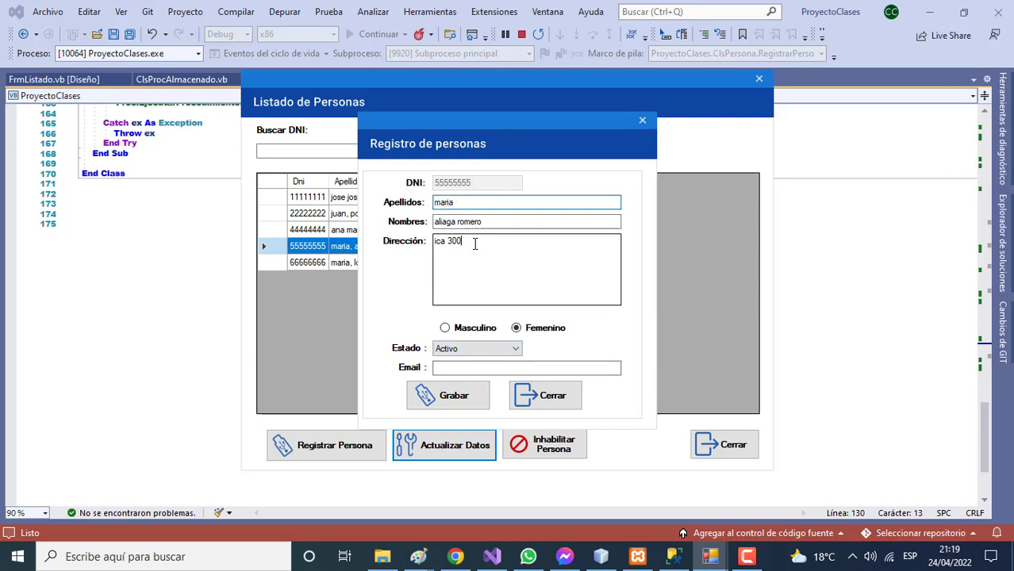
key("BackSpace")
key("BackSpace")
type("1")
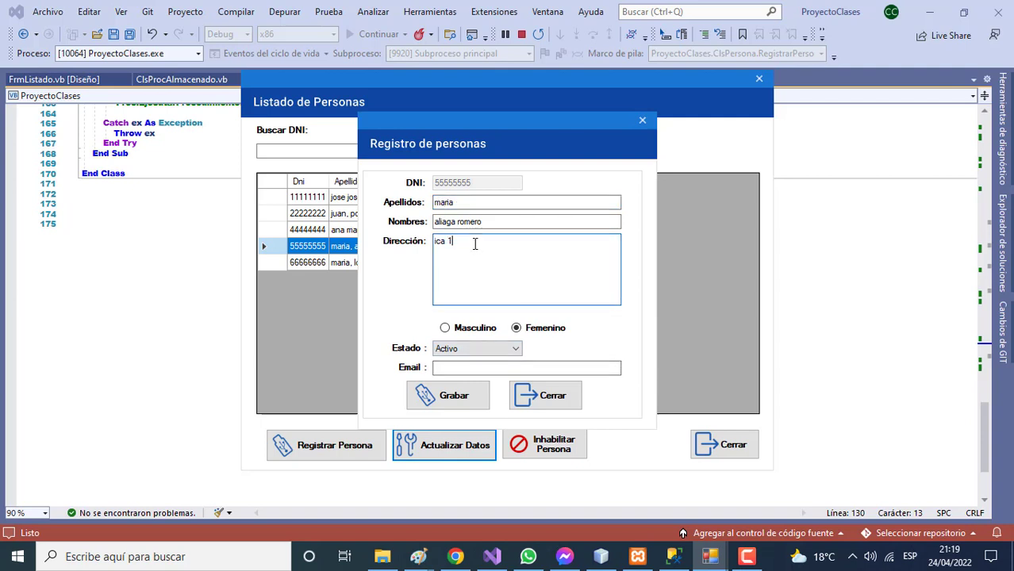
type("000")
left_click(467, 203)
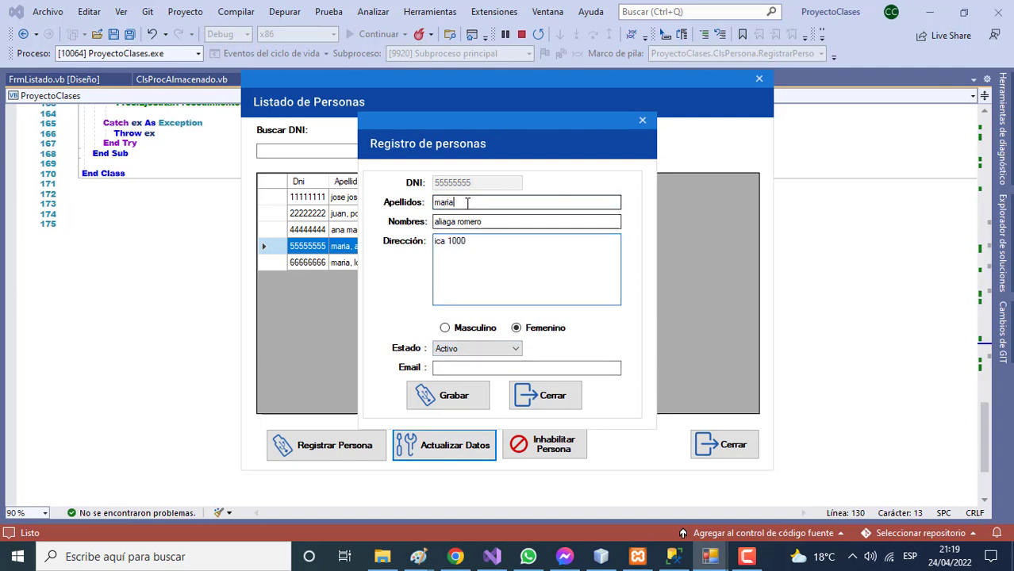
type("jesus")
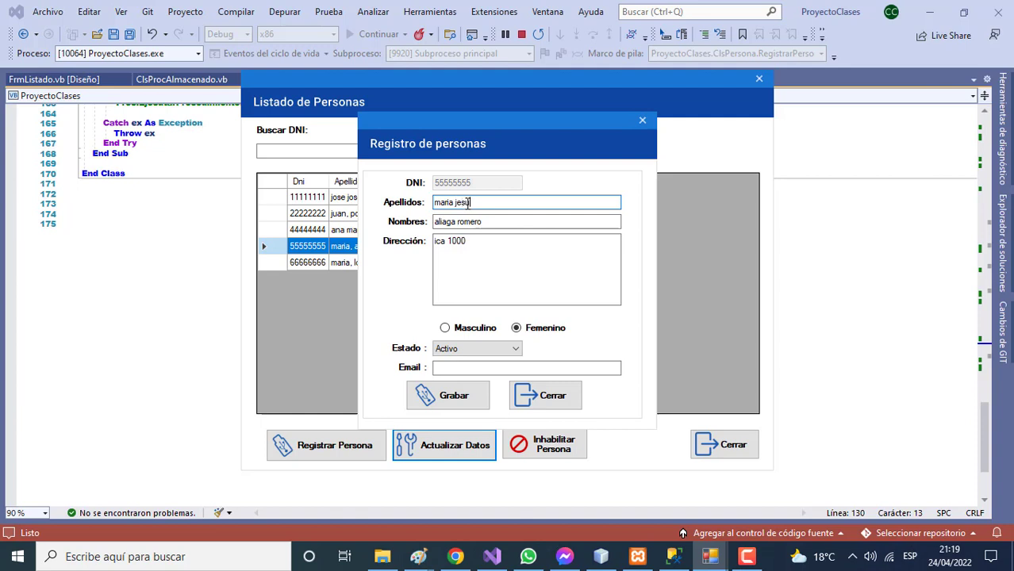
left_click(435, 394)
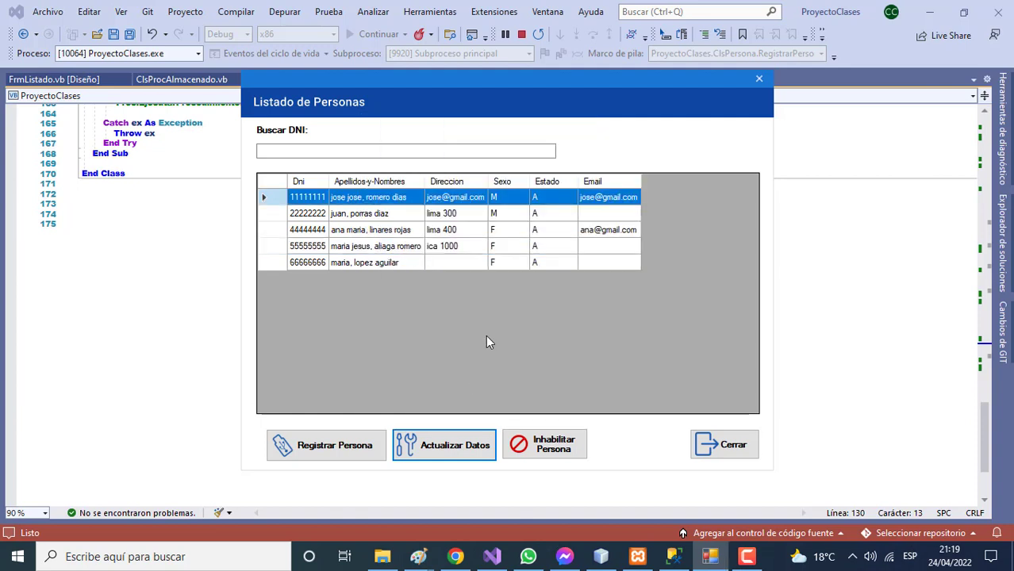
left_click(397, 249)
Open the last record and retype the surnames and the first name in uppercase
left_click(392, 262)
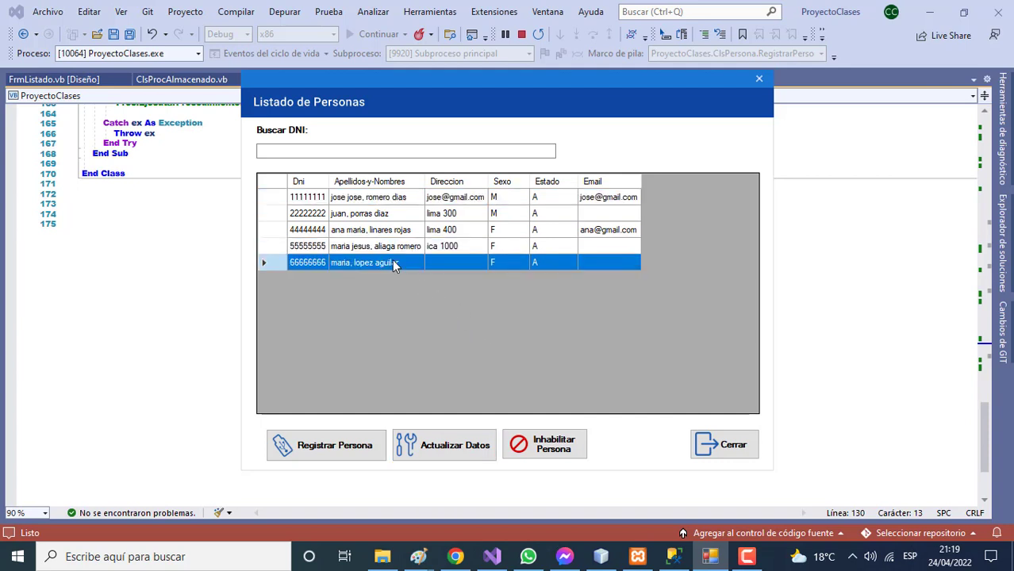
left_click(444, 446)
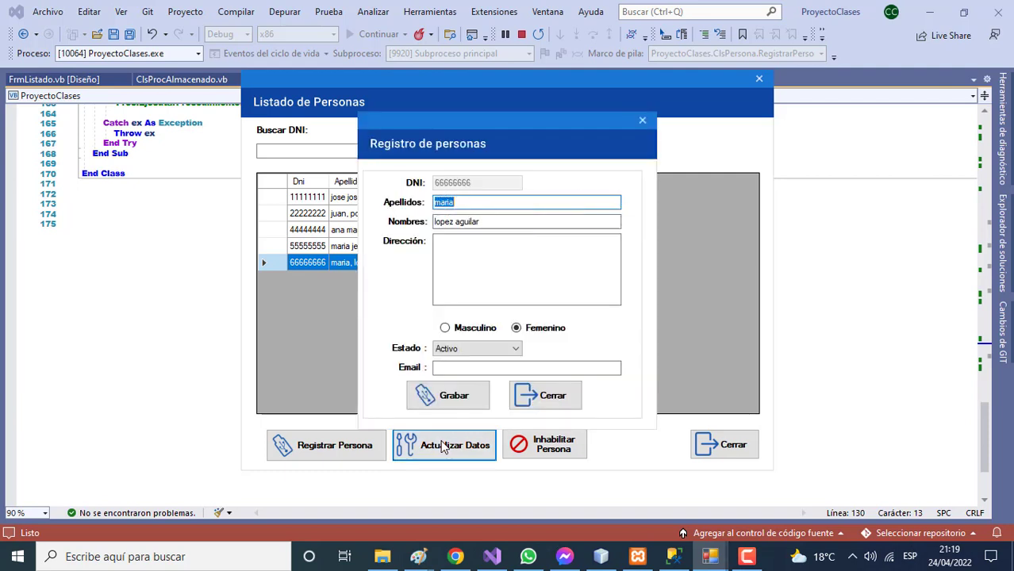
left_click(469, 205)
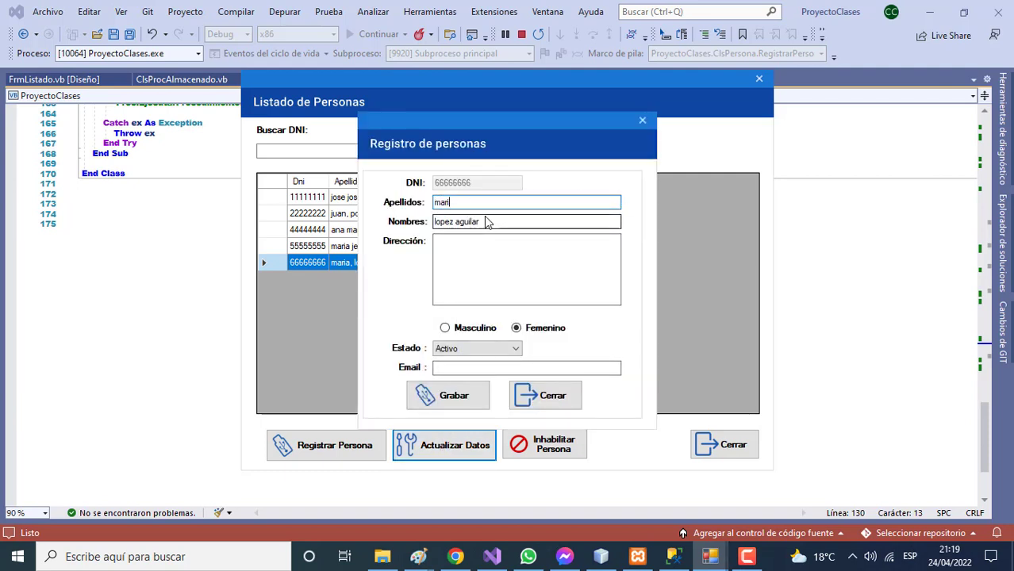
key("BackSpace")
key("BackSpace")
key("BackSpace")
left_click_drag(486, 222, 399, 228)
type("MARIA")
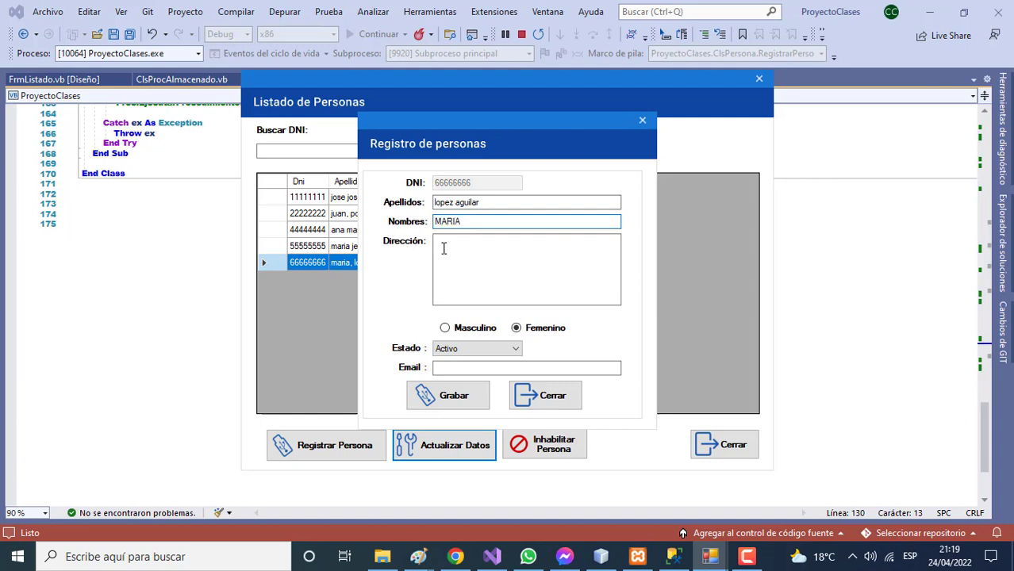
Add the address and the e-mail address, then save the record
left_click(451, 249)
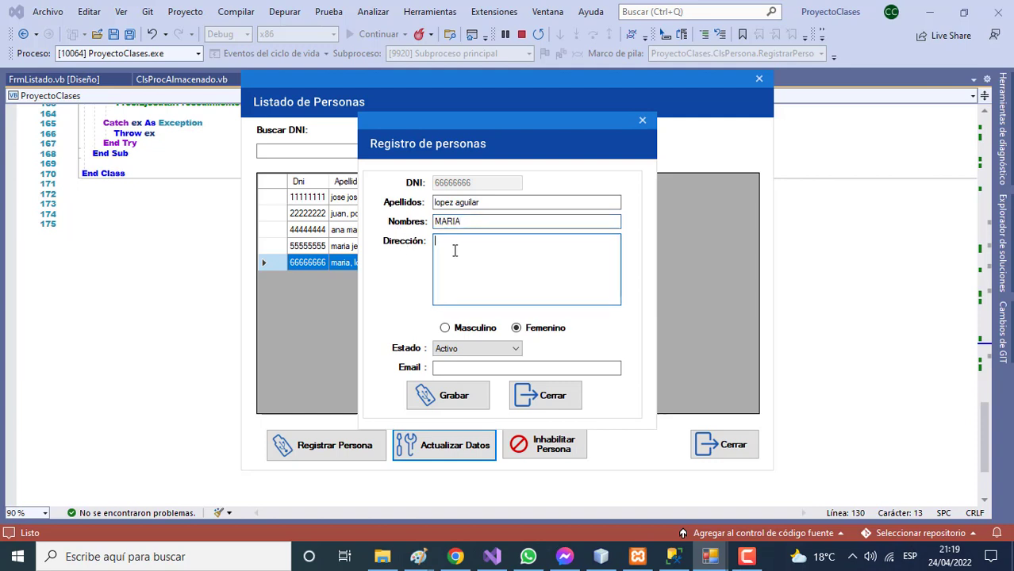
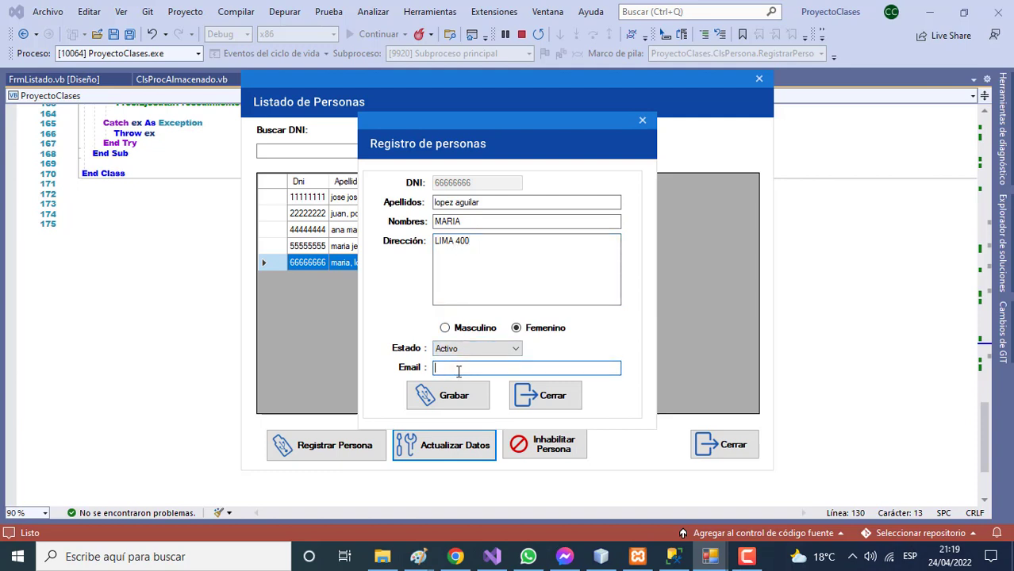
left_click(453, 396)
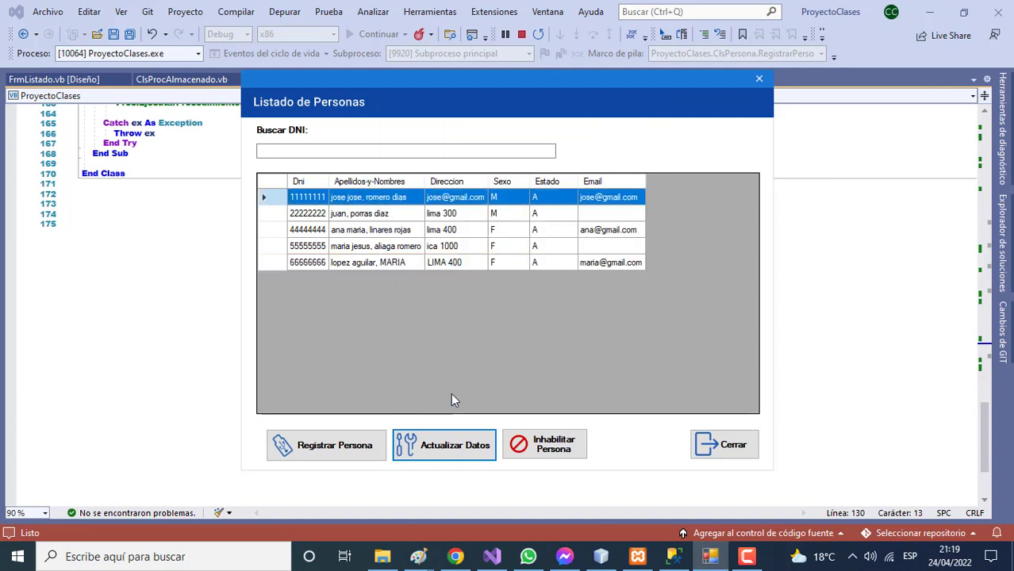
Change the third person's sex to Masculino and save
left_click(456, 265)
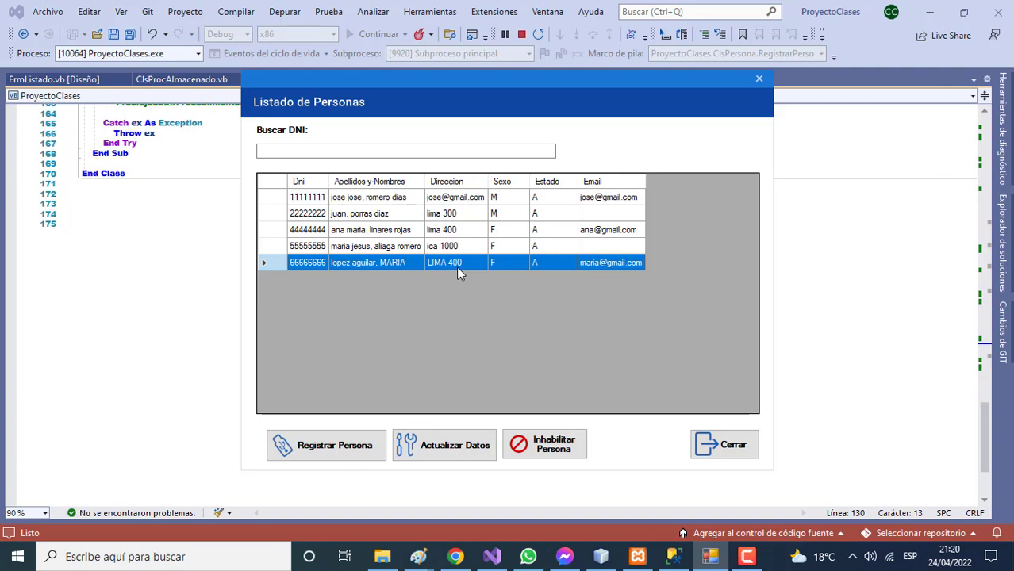
left_click(399, 235)
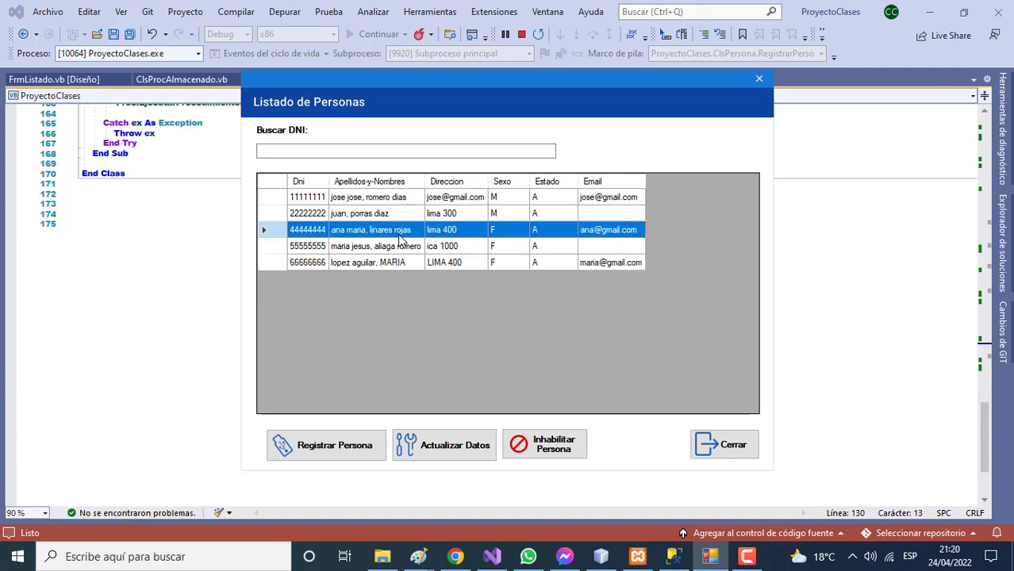
left_click(459, 446)
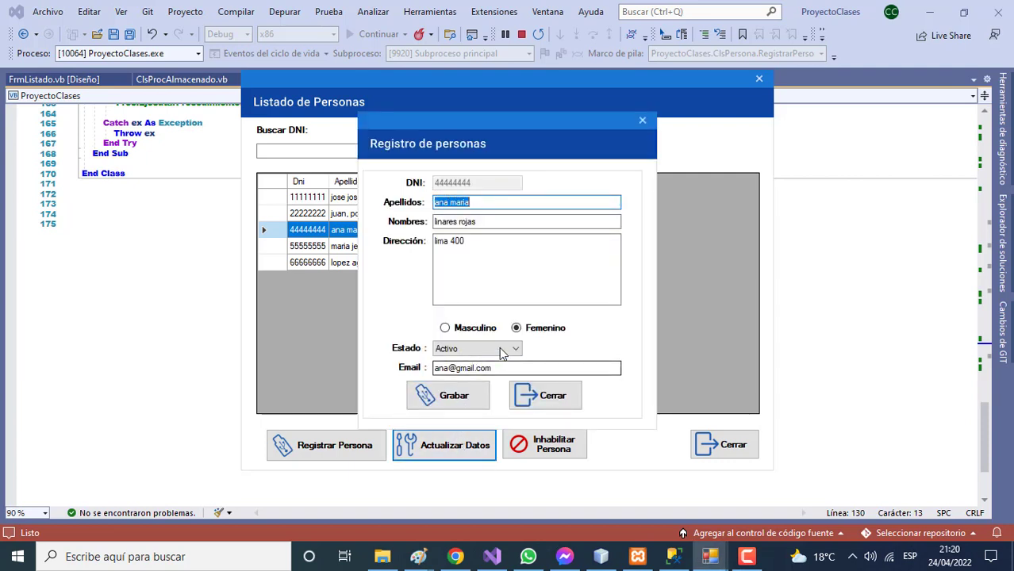
left_click(468, 330)
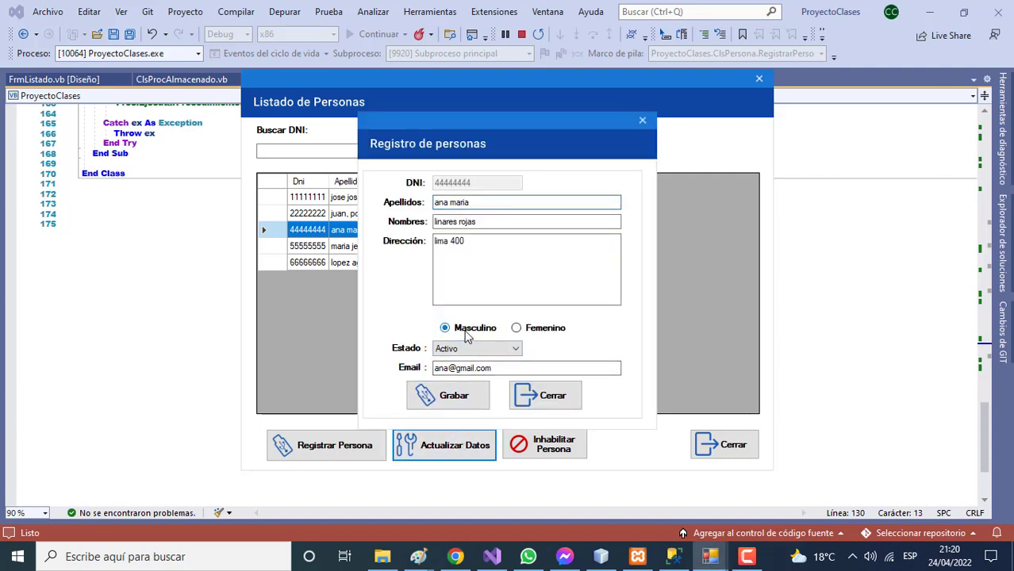
left_click(458, 399)
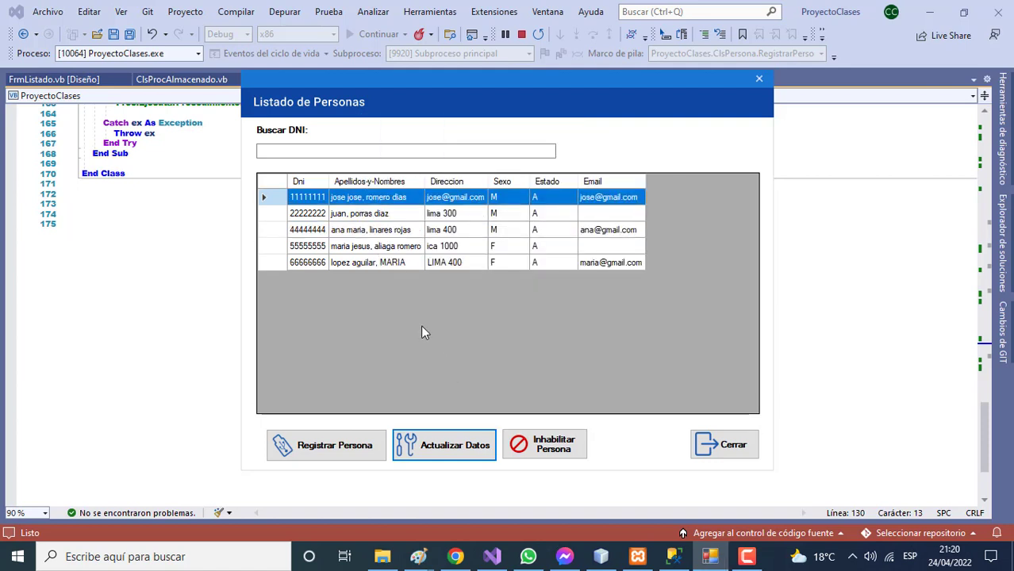
Switch the third person back to Femenino and save, then choose to disable the second person
left_click(460, 235)
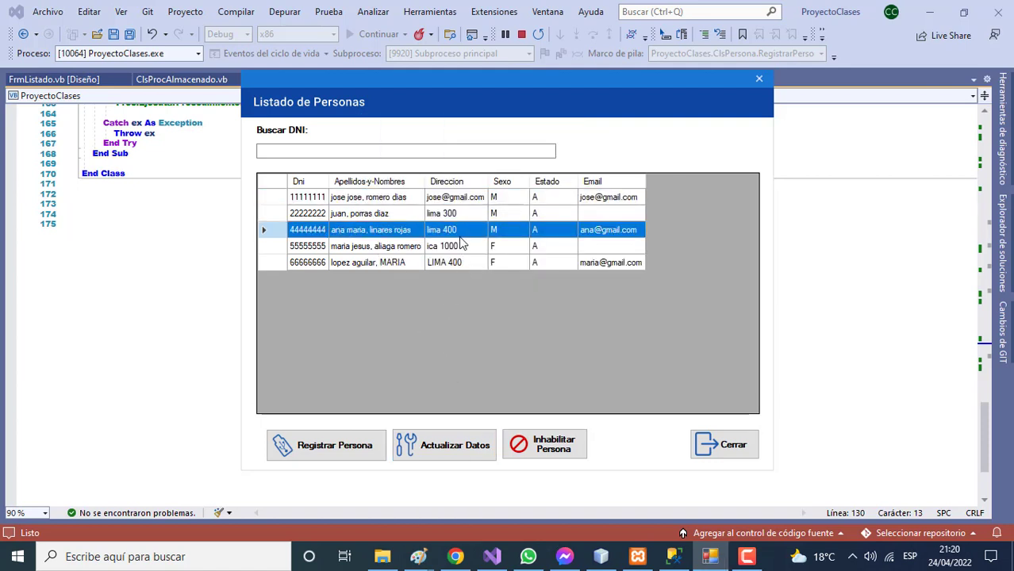
left_click(460, 444)
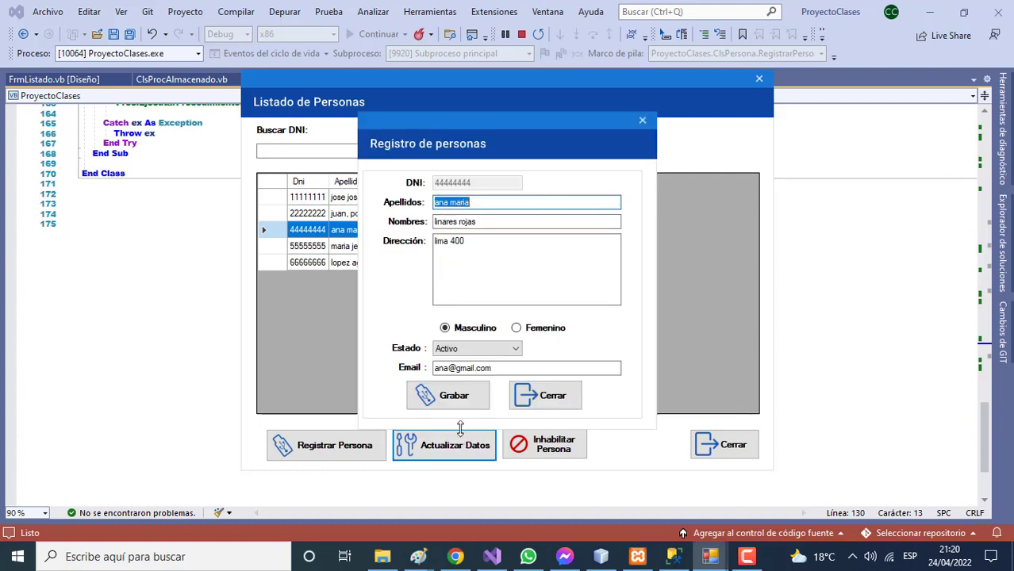
left_click(517, 328)
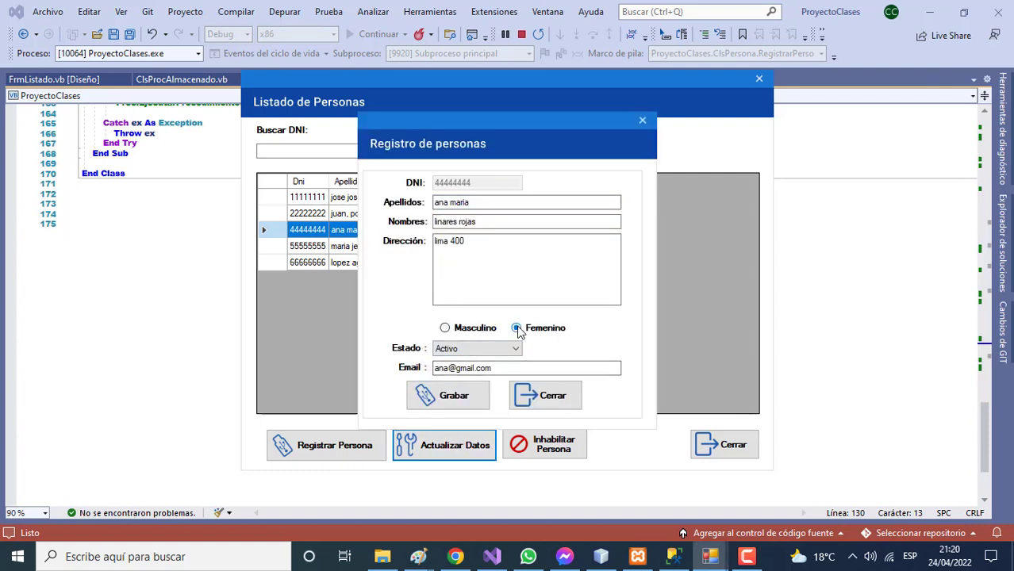
left_click(457, 399)
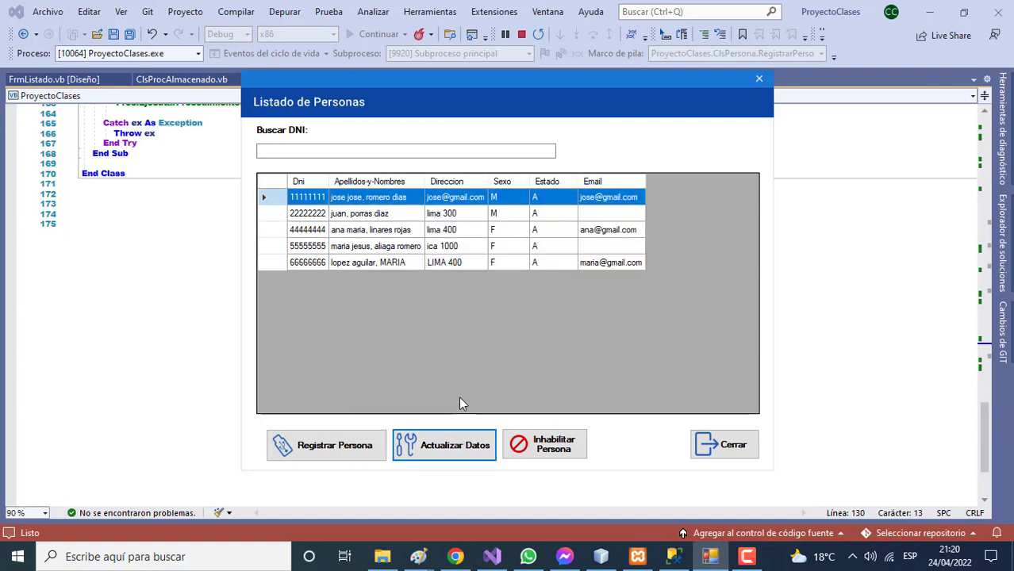
left_click(365, 218)
left_click(553, 440)
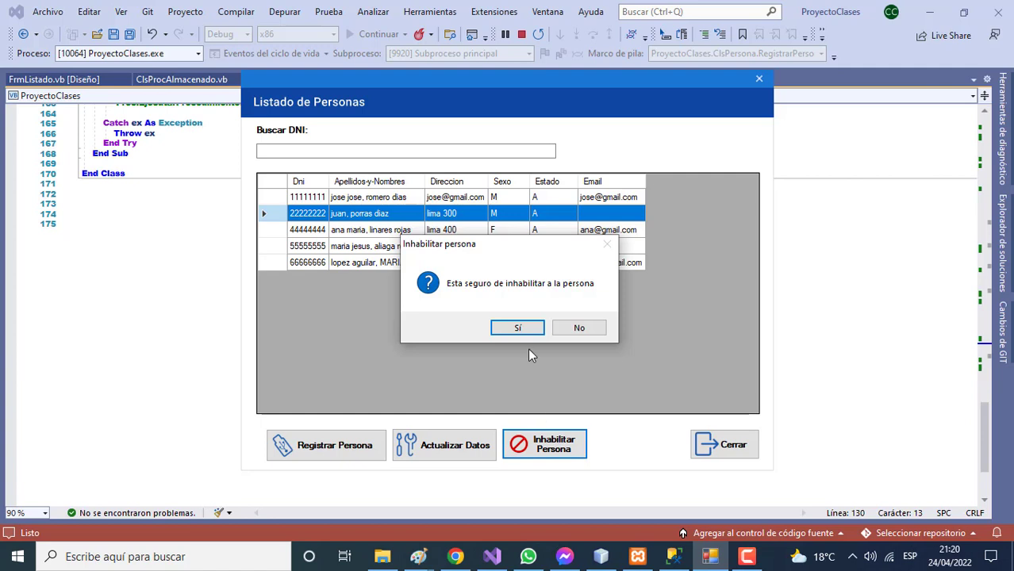
Confirm disabling the second person, then disable the fourth person so both show Estado I
left_click(520, 329)
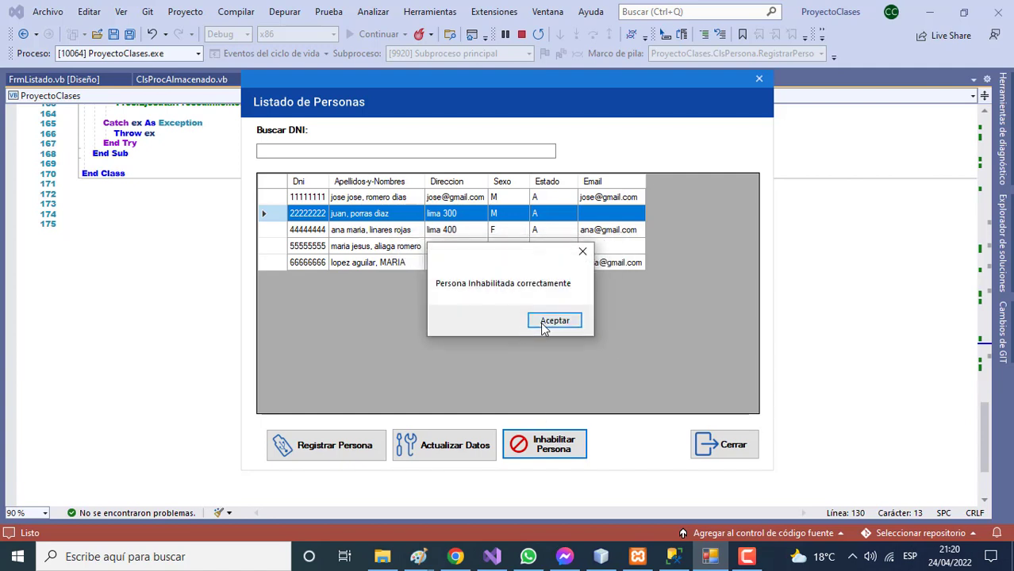
left_click(542, 322)
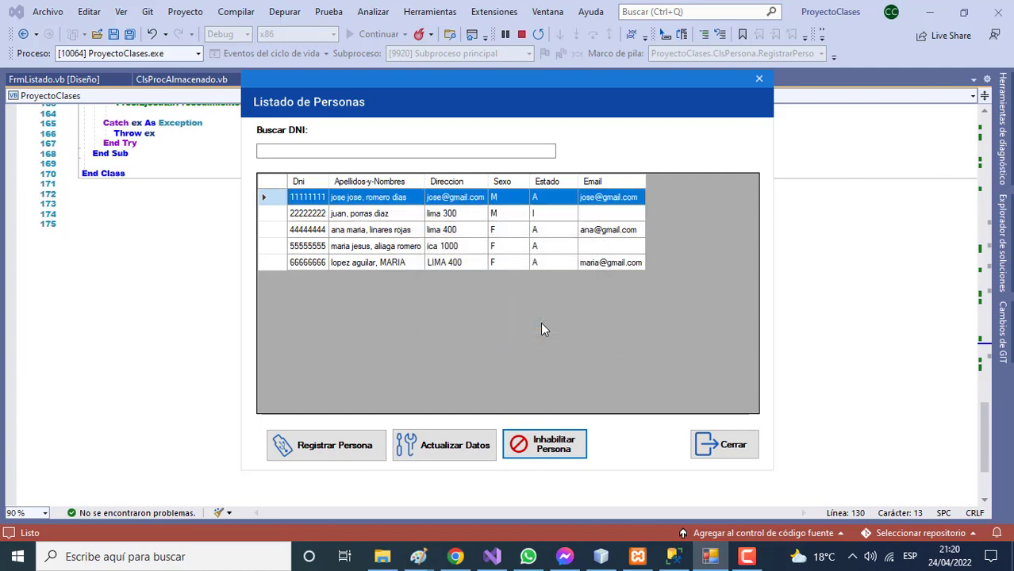
left_click(545, 249)
left_click(547, 442)
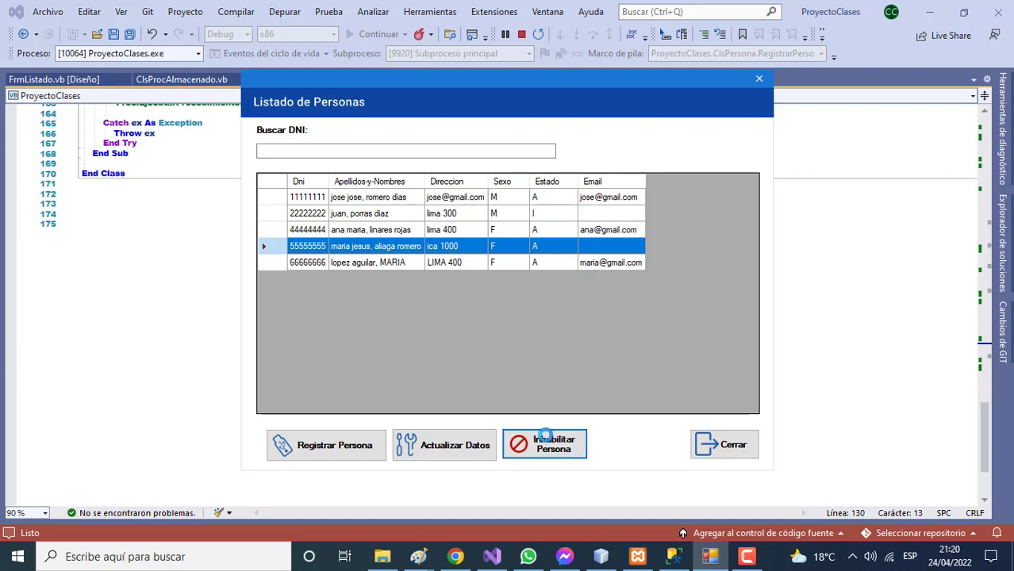
left_click(520, 330)
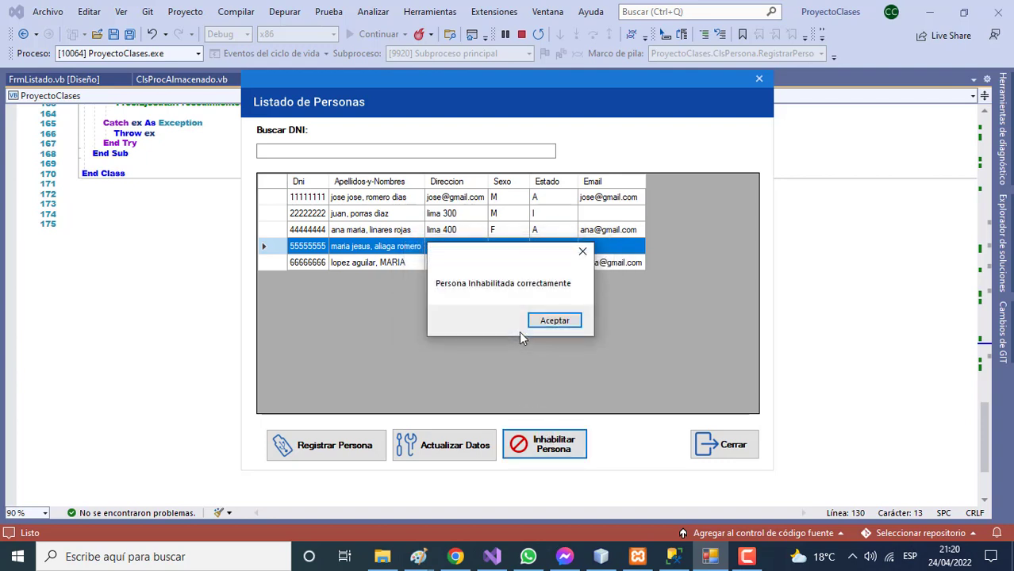
left_click(554, 323)
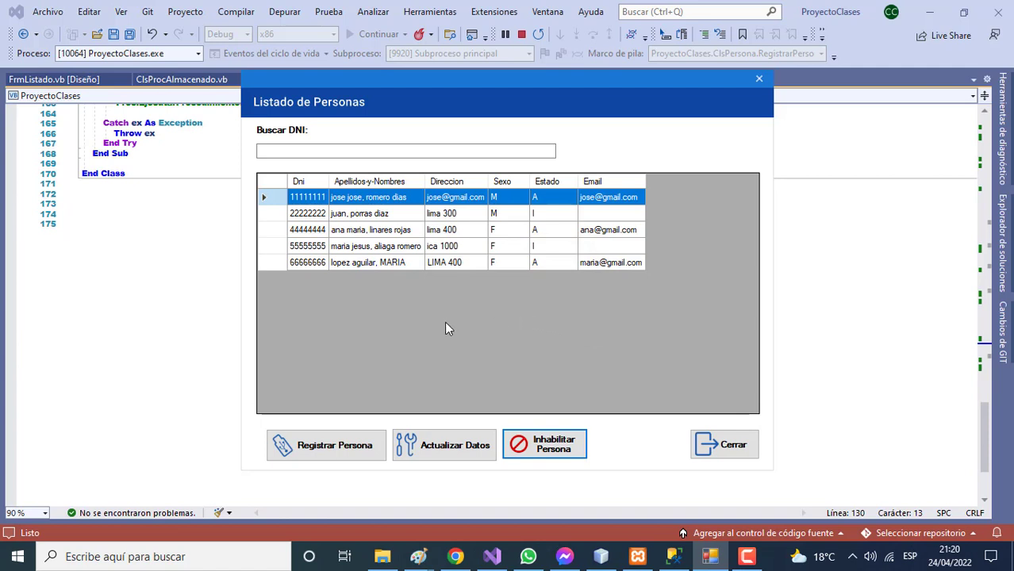
left_click(297, 151)
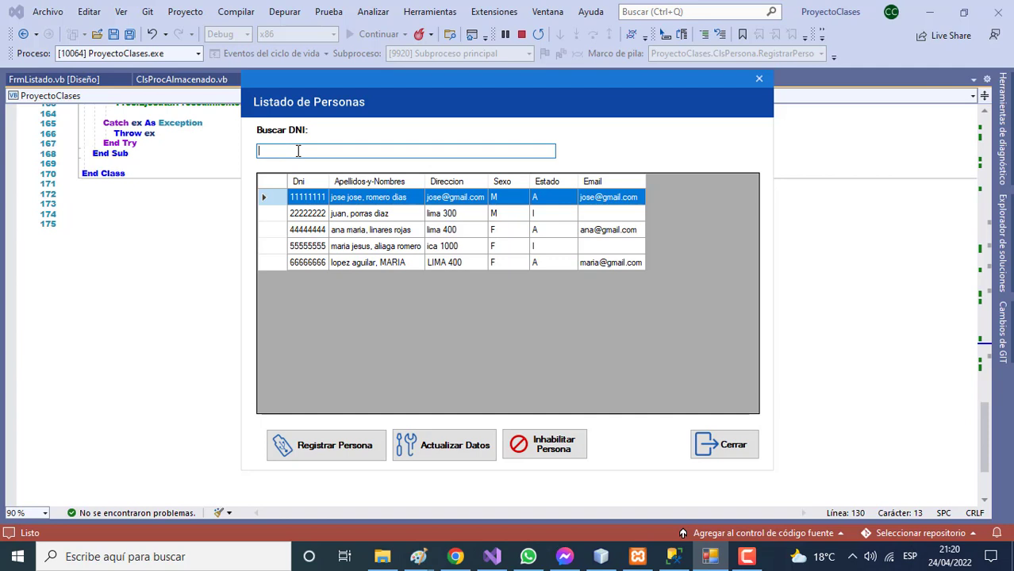
type("1")
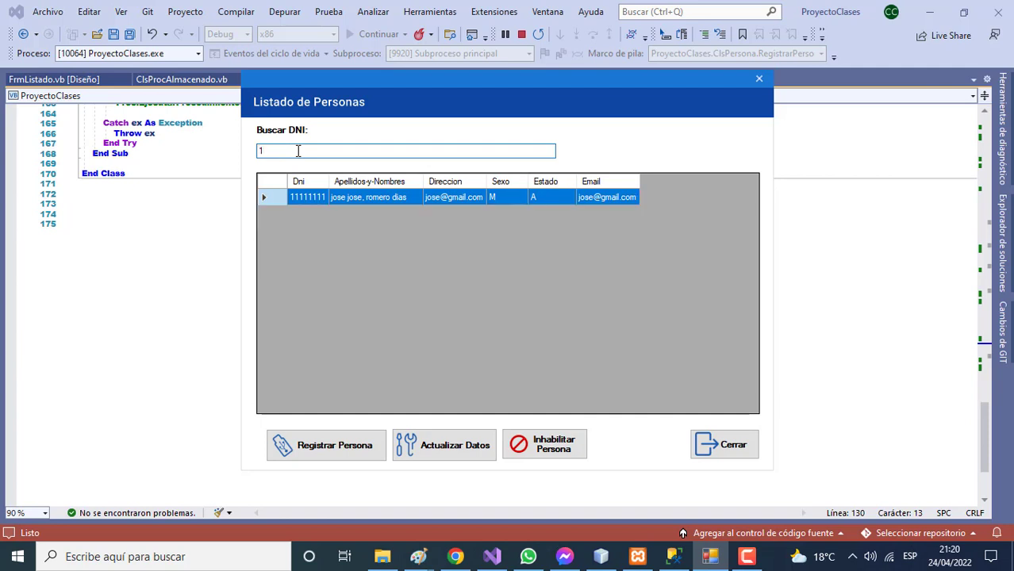
key("BackSpace")
type("2")
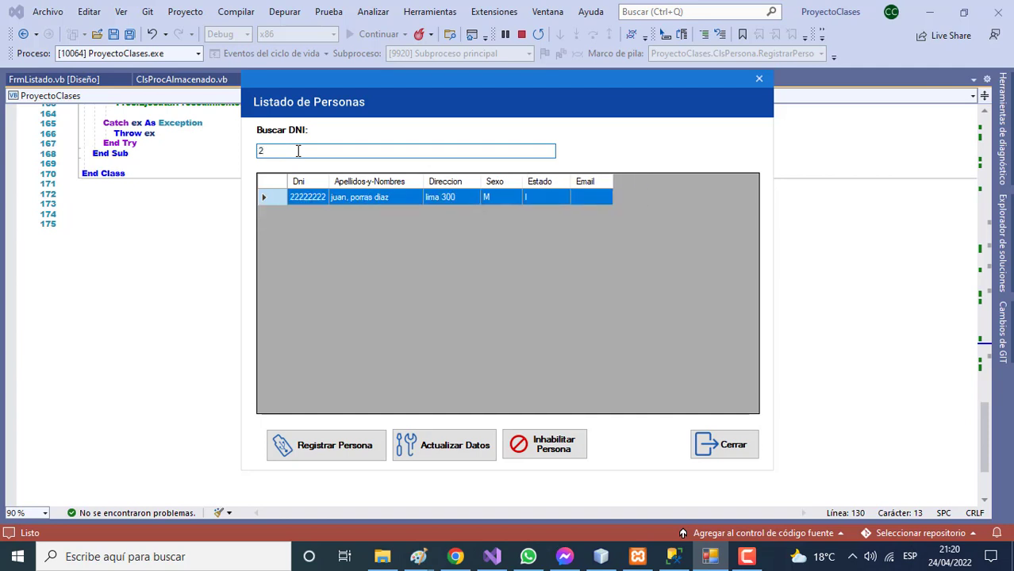
key("BackSpace")
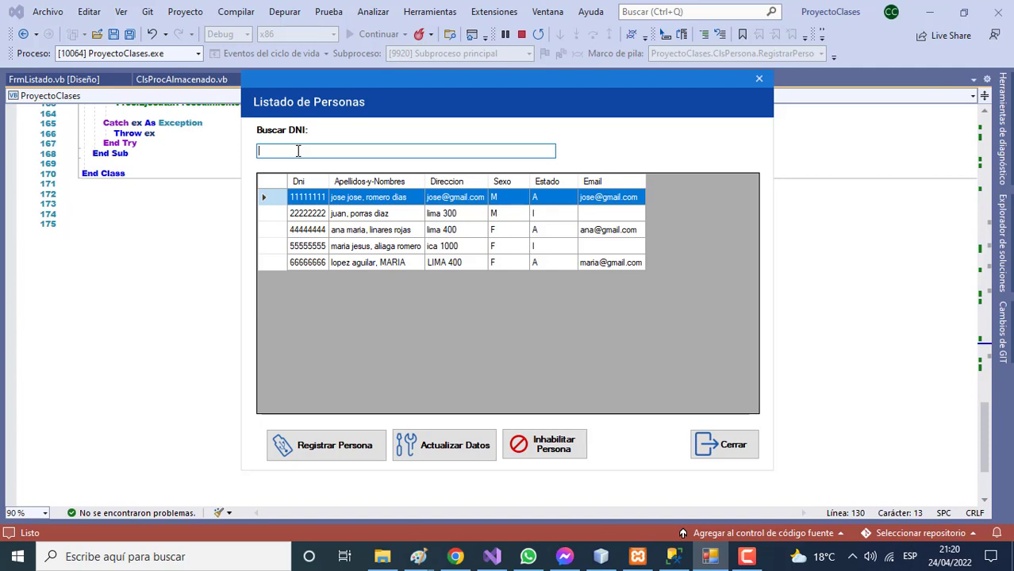
type("6")
key("BackSpace")
type("9")
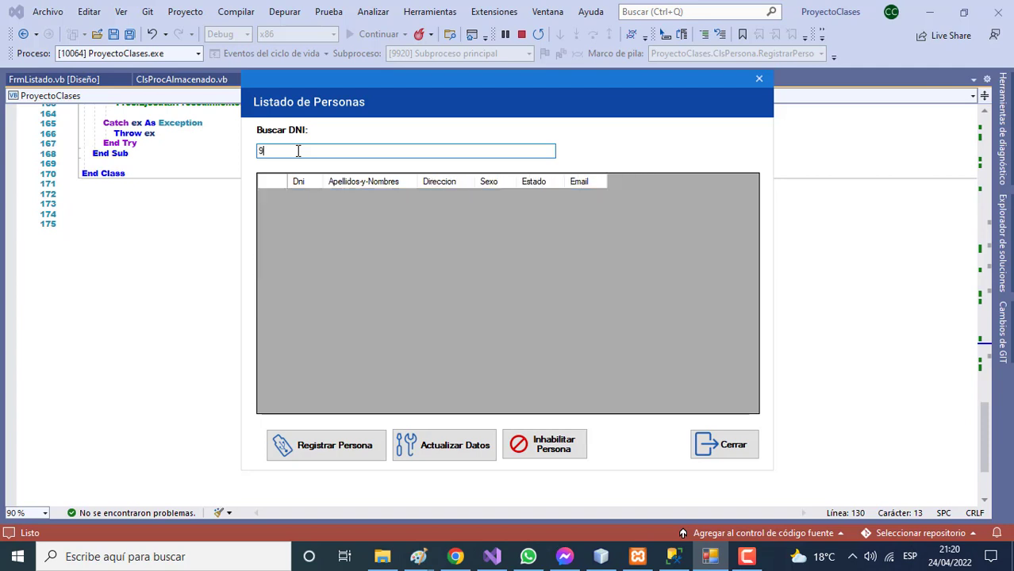
key("BackSpace")
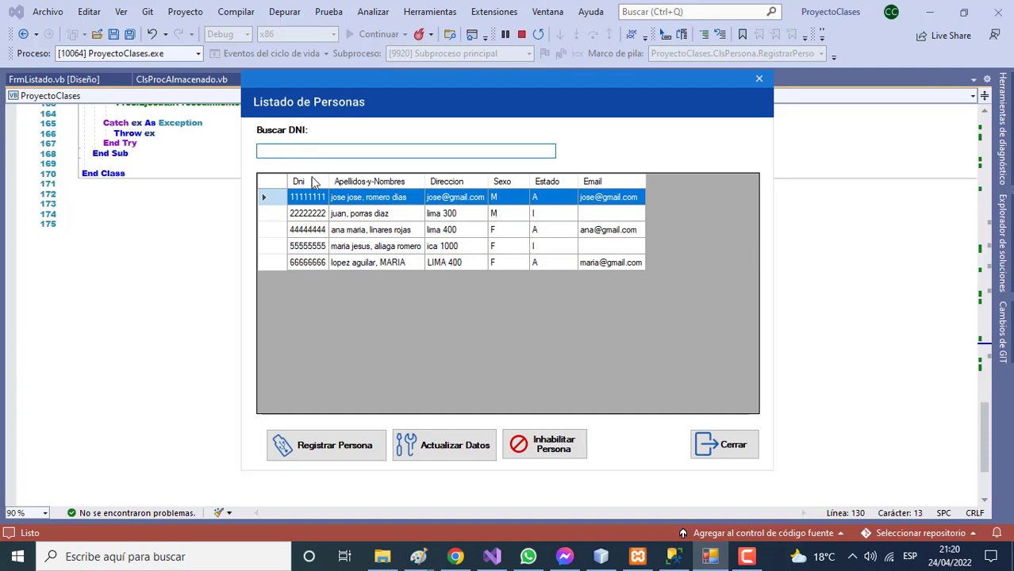
Delete the first and third persons' rows with the Delete key, confirming each with Sí
left_click(270, 202)
key("Delete")
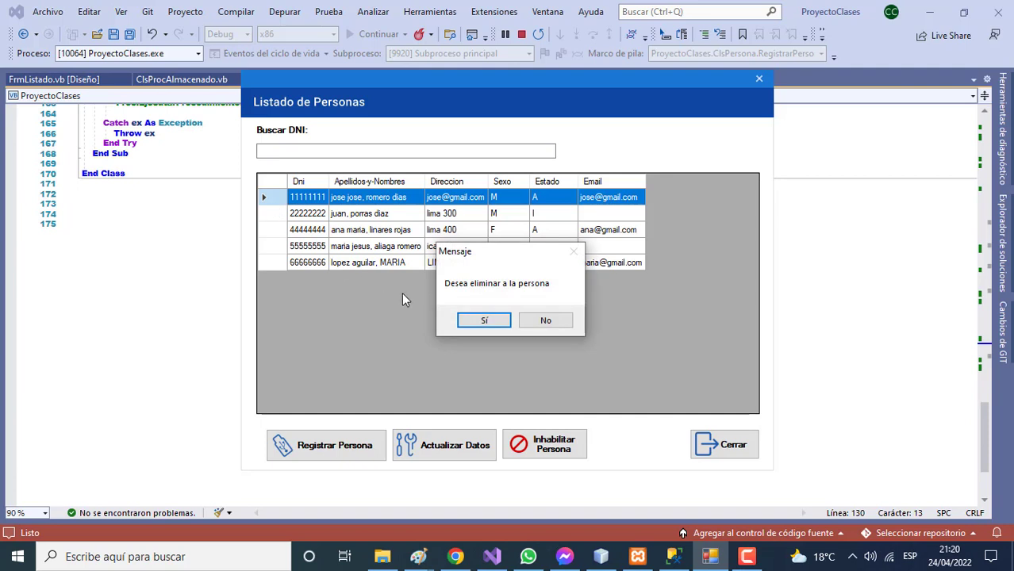
left_click(474, 325)
left_click(278, 214)
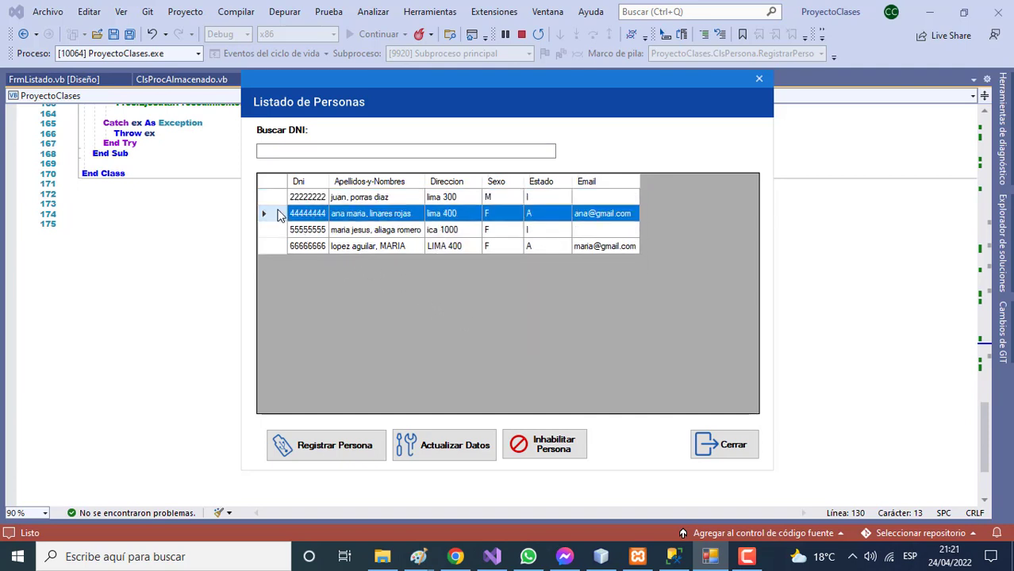
key("Delete")
left_click(474, 321)
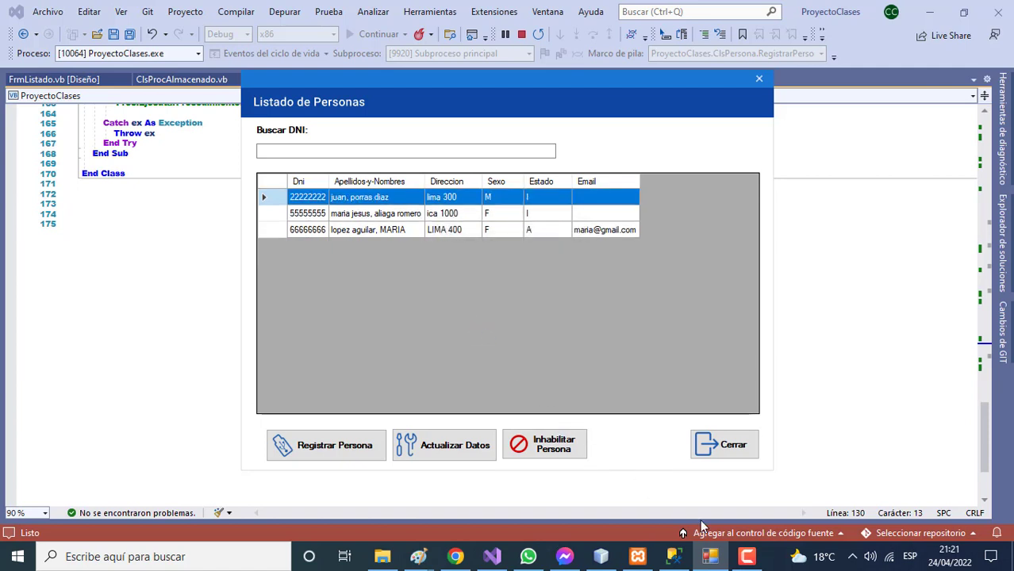
left_click(376, 449)
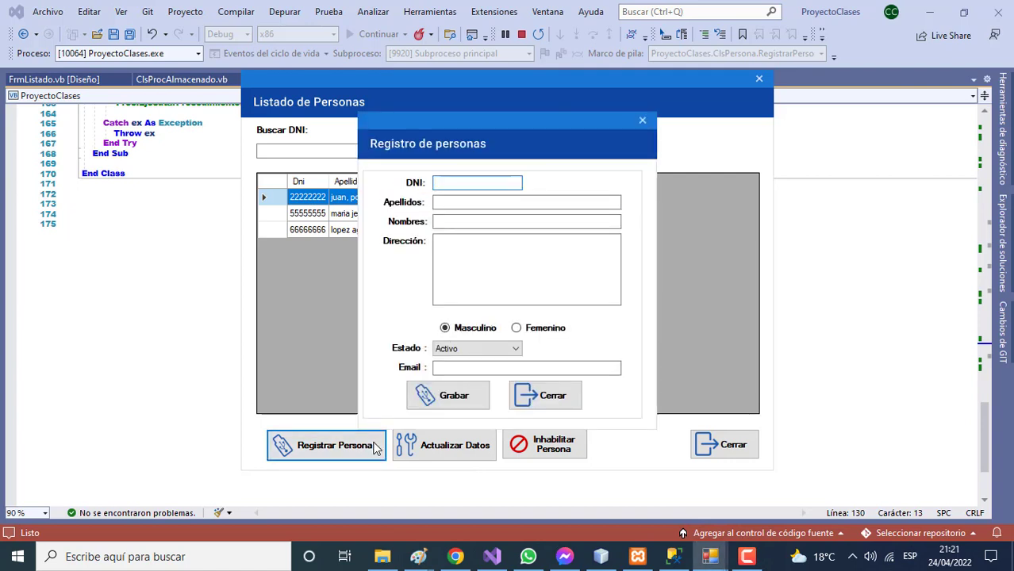
left_click(557, 406)
left_click(482, 449)
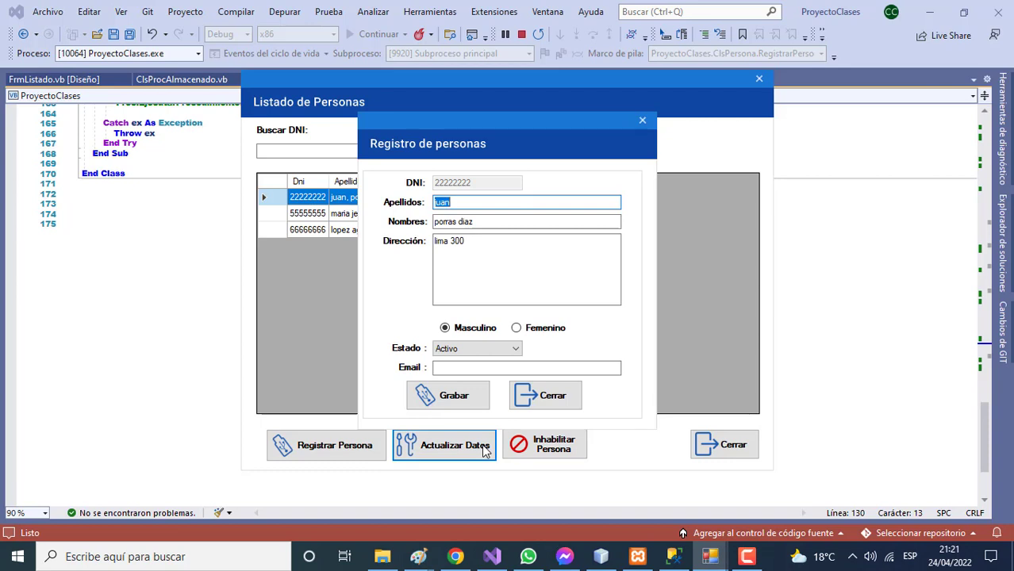
left_click(746, 556)
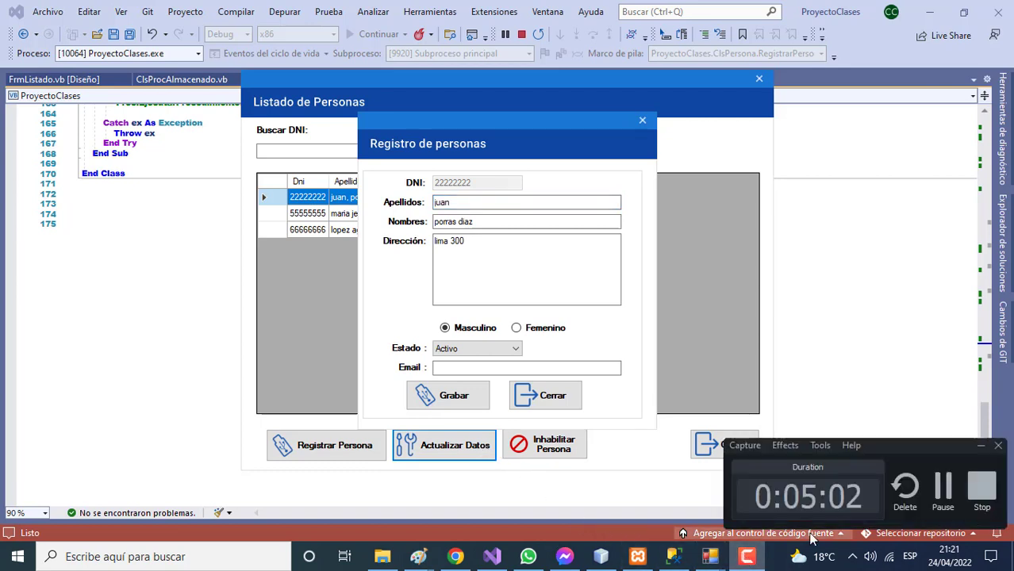